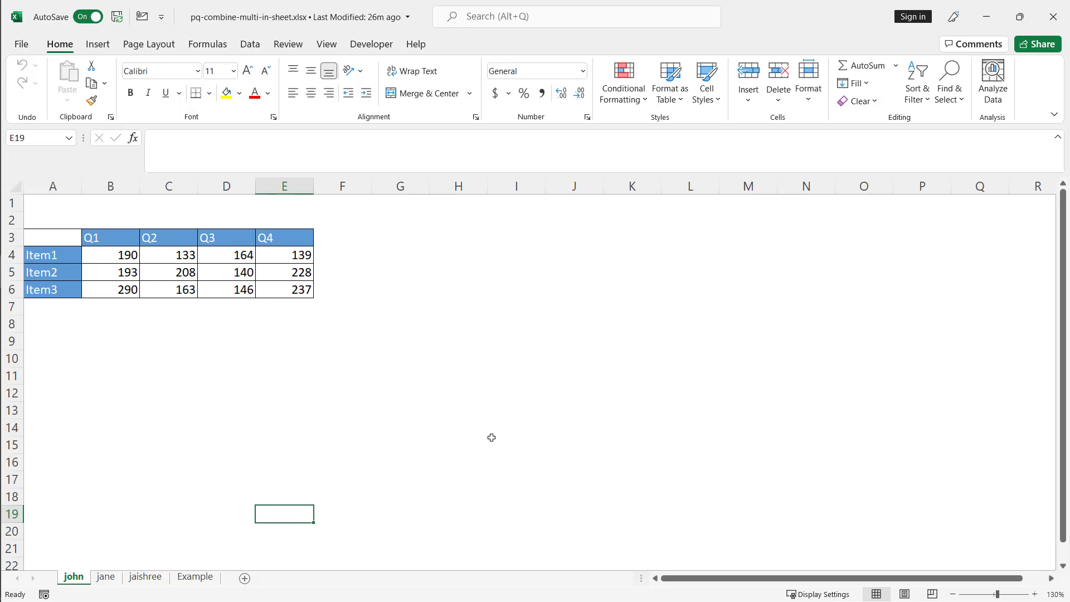
Browse the jane and jaishree sheets, ending on the Example sheet's stacked Name/Item/Quarter/Value table.
left_click(105, 579)
left_click(147, 578)
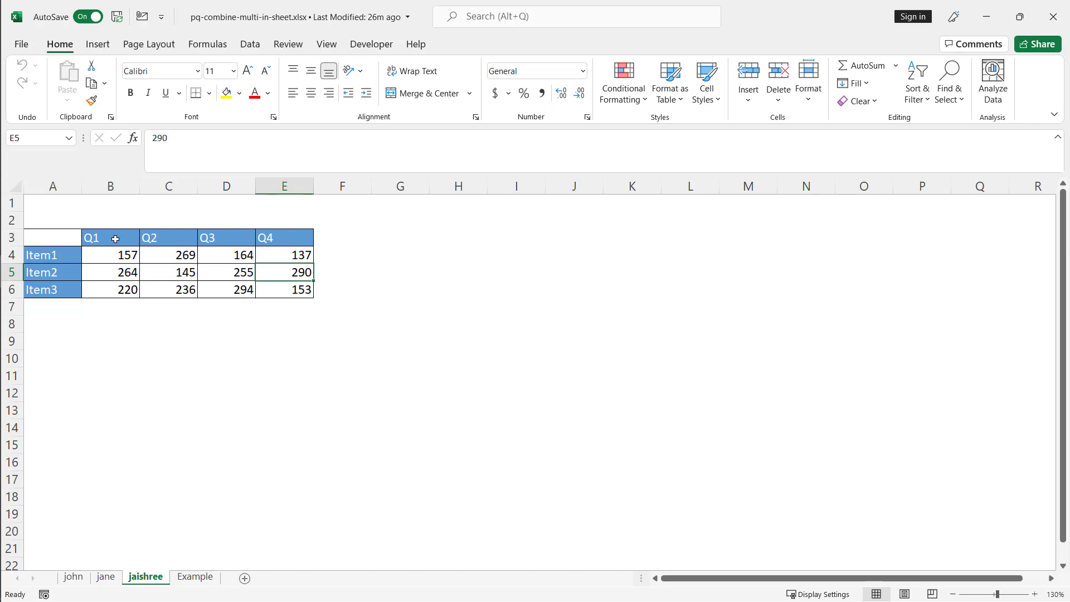
left_click(210, 579)
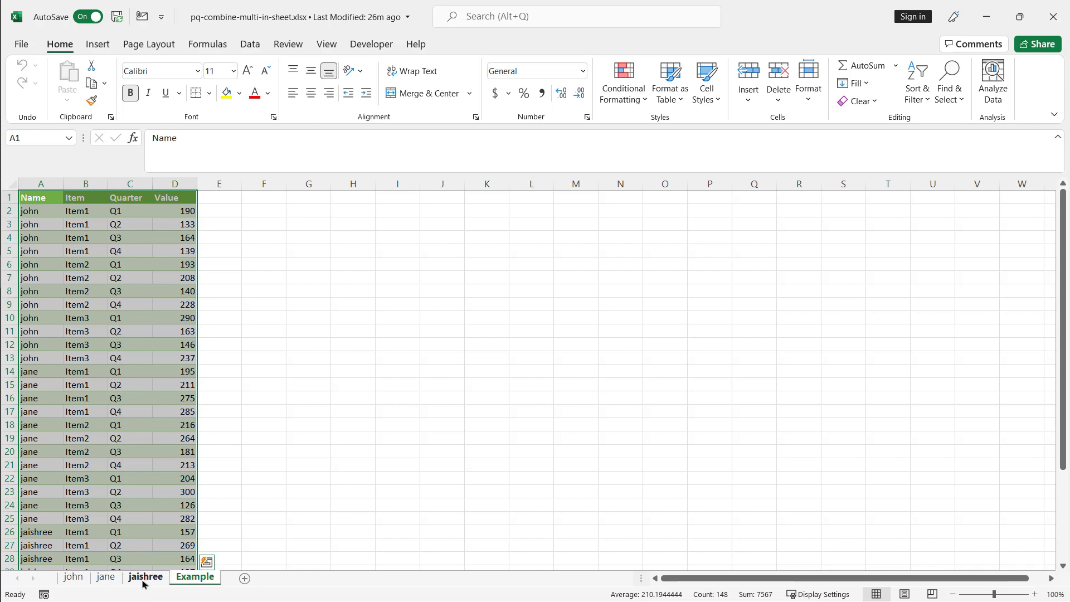
left_click(142, 577)
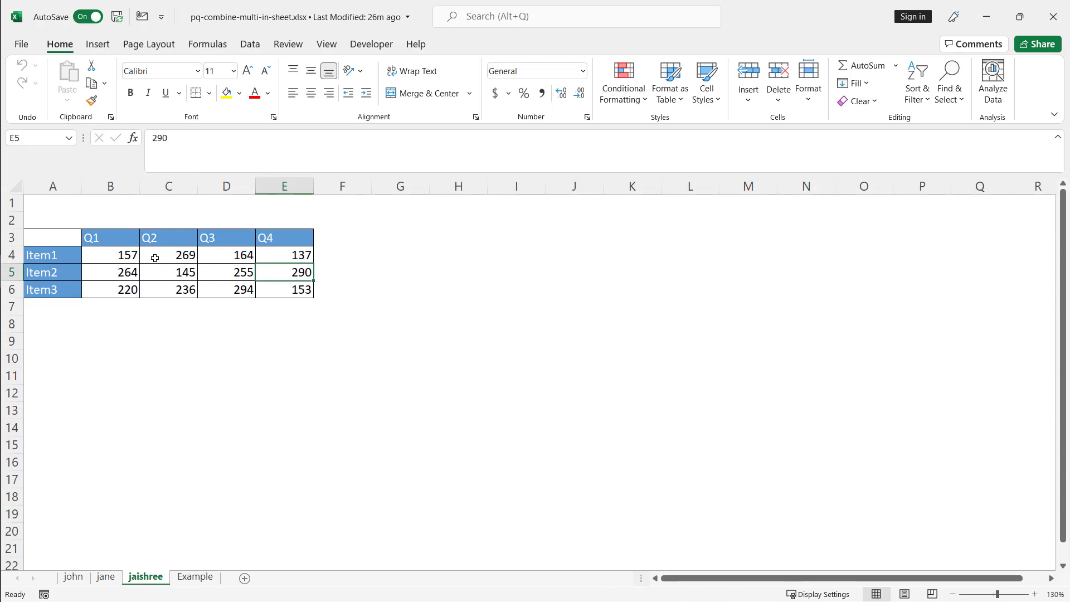
left_click(202, 579)
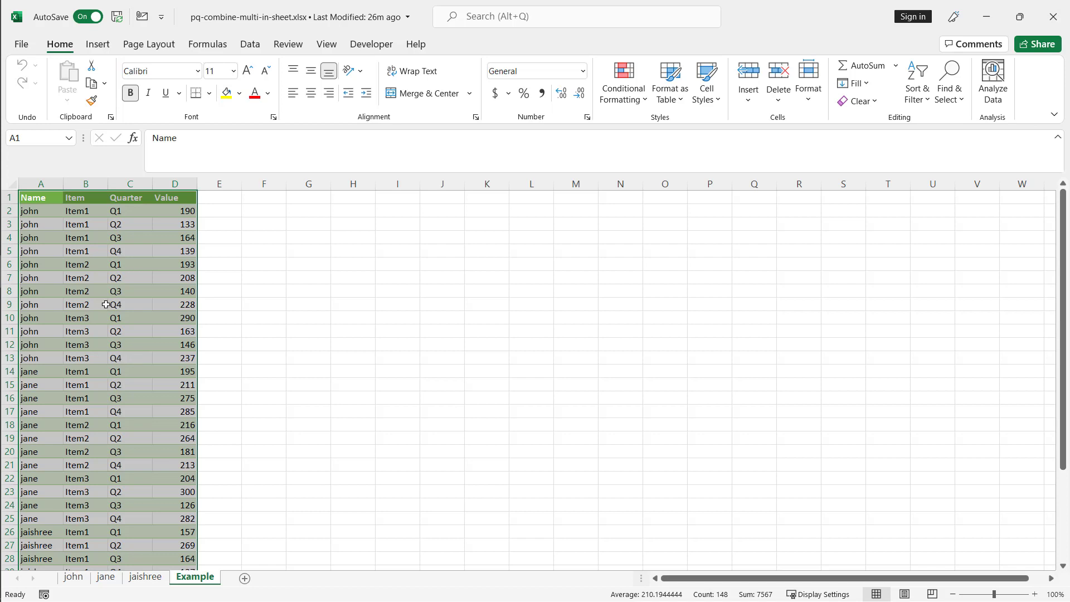
Permanently delete the Example sheet from the workbook.
right_click(203, 583)
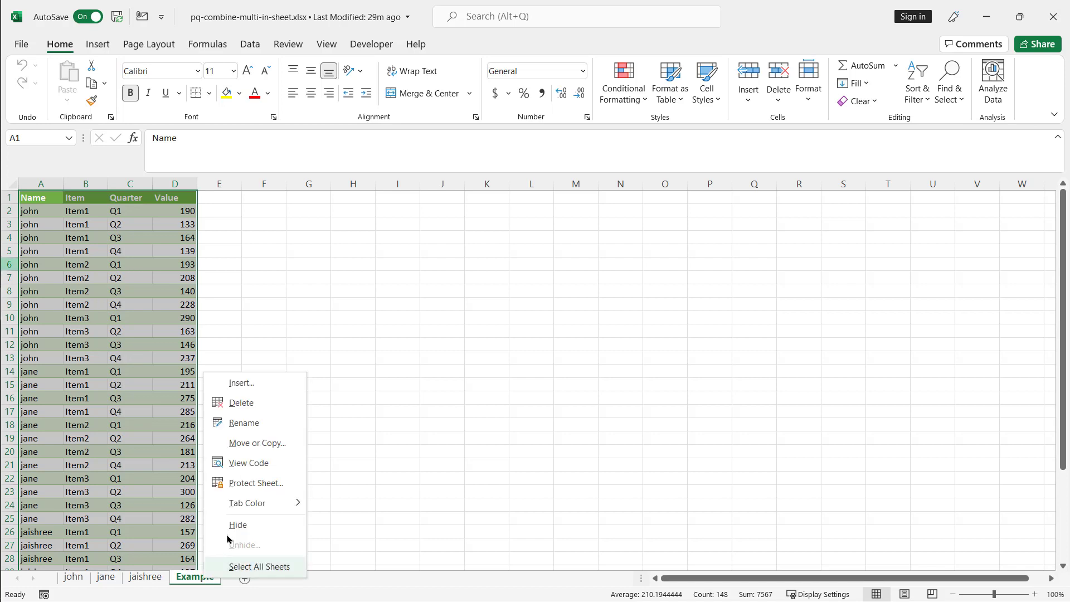
left_click(278, 405)
left_click(516, 346)
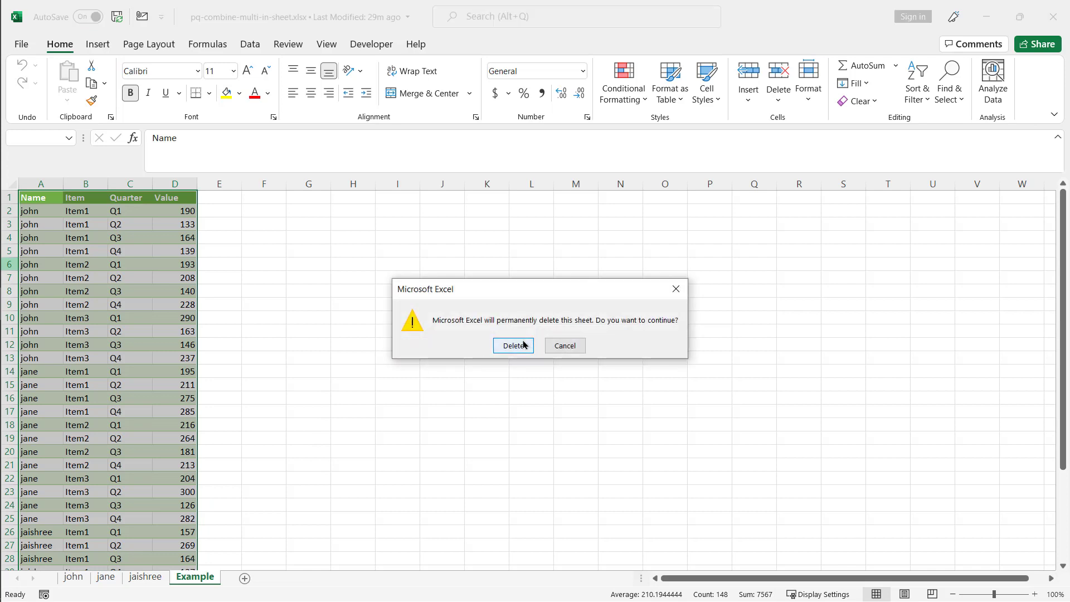
Check the remaining john, jane and jaishree sheets.
left_click(77, 576)
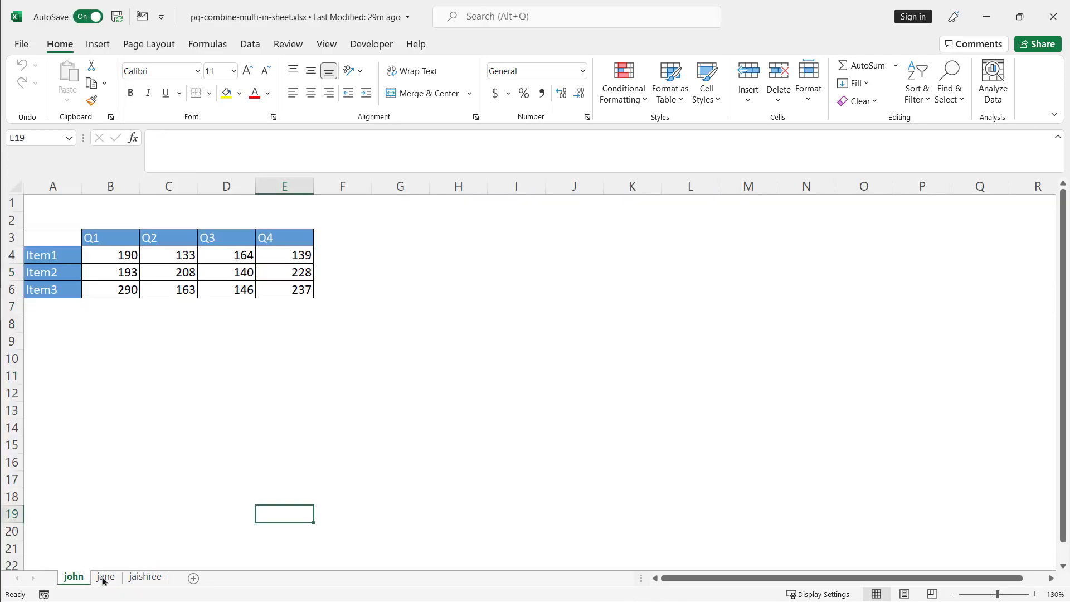
left_click(106, 577)
left_click(146, 577)
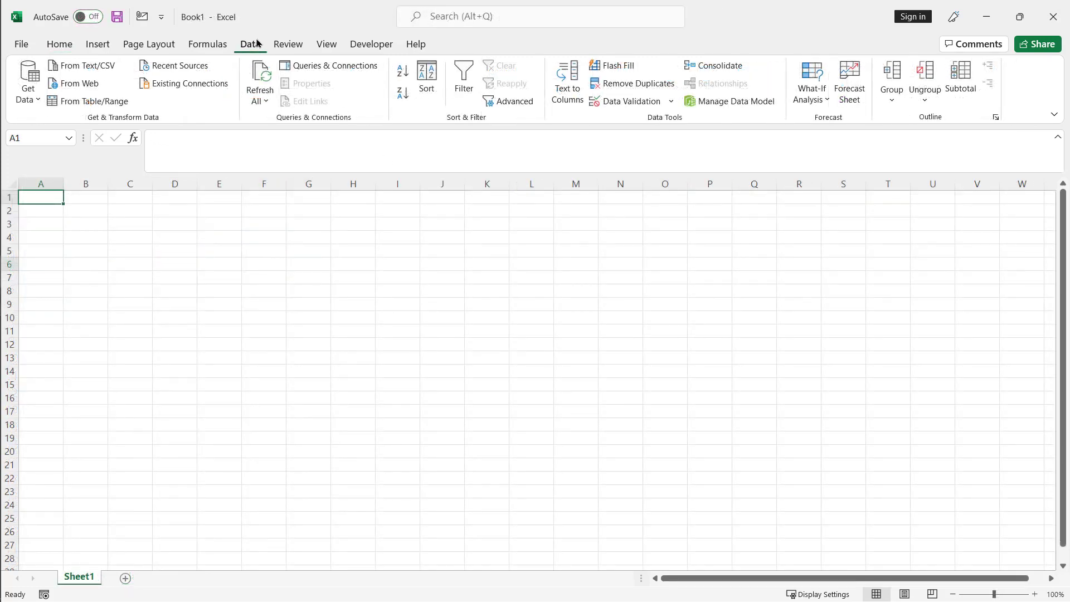
Import from the Excel workbook pq-combine-multi-in-sheet.xlsx via Get Data.
left_click(26, 100)
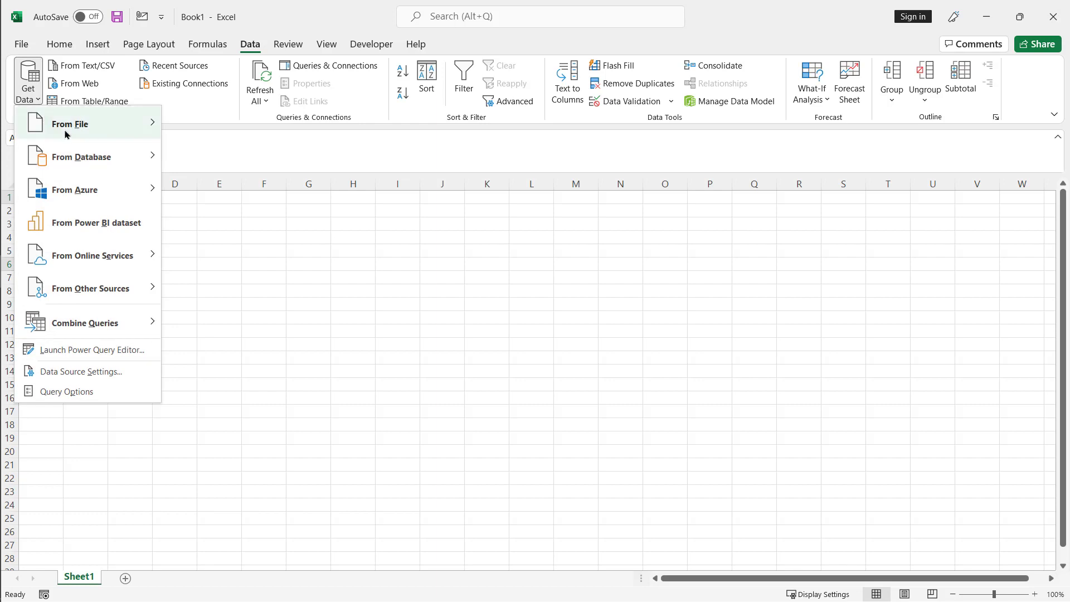
left_click(229, 129)
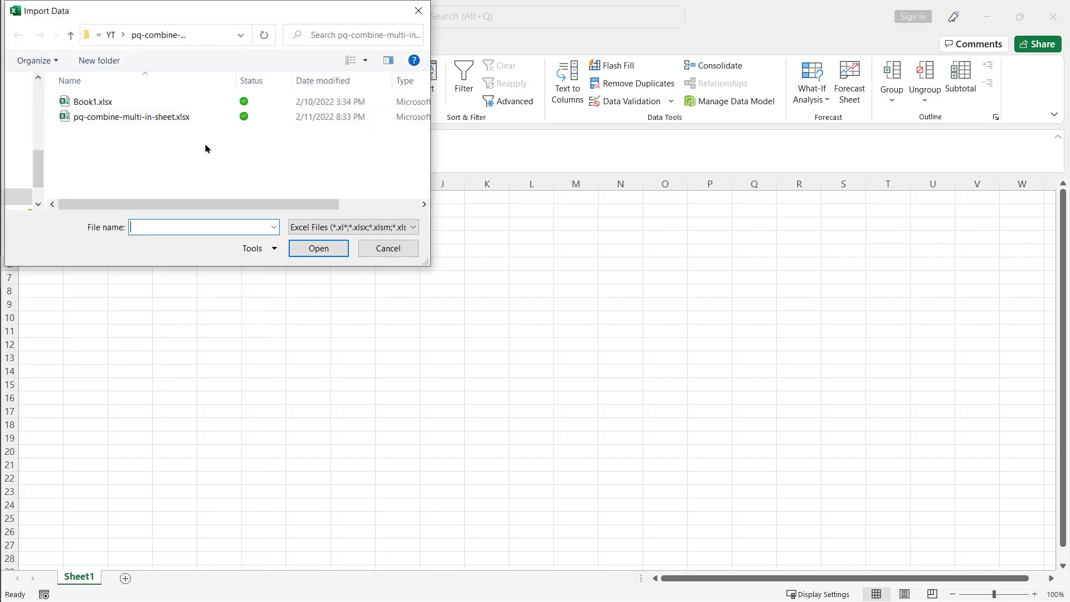
left_click(199, 123)
double_click(201, 121)
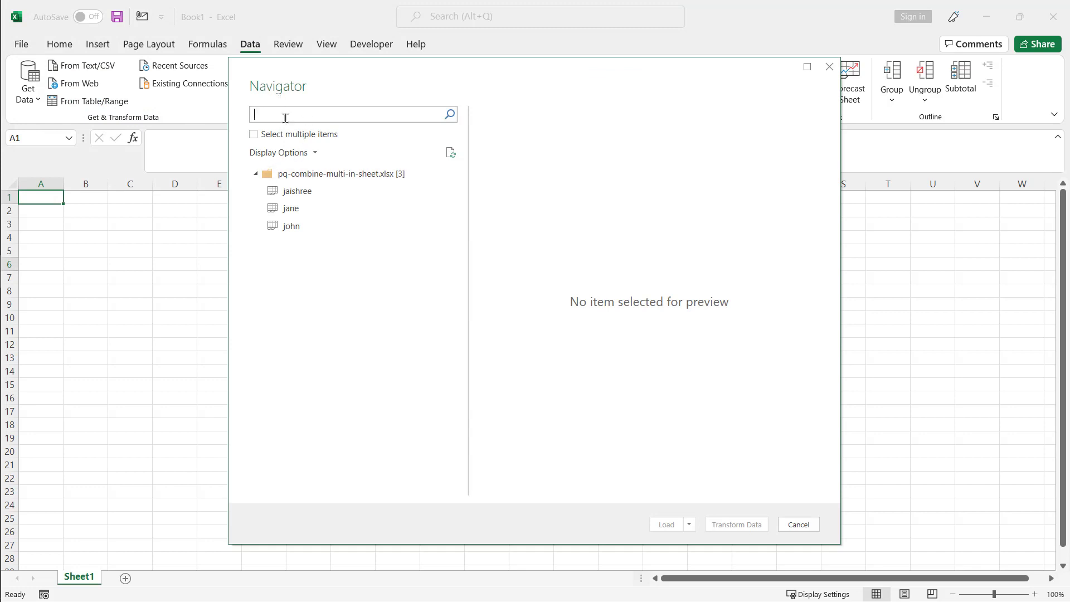
Preview the sheets, then select the whole workbook node and load it into Power Query for transforming.
left_click(337, 192)
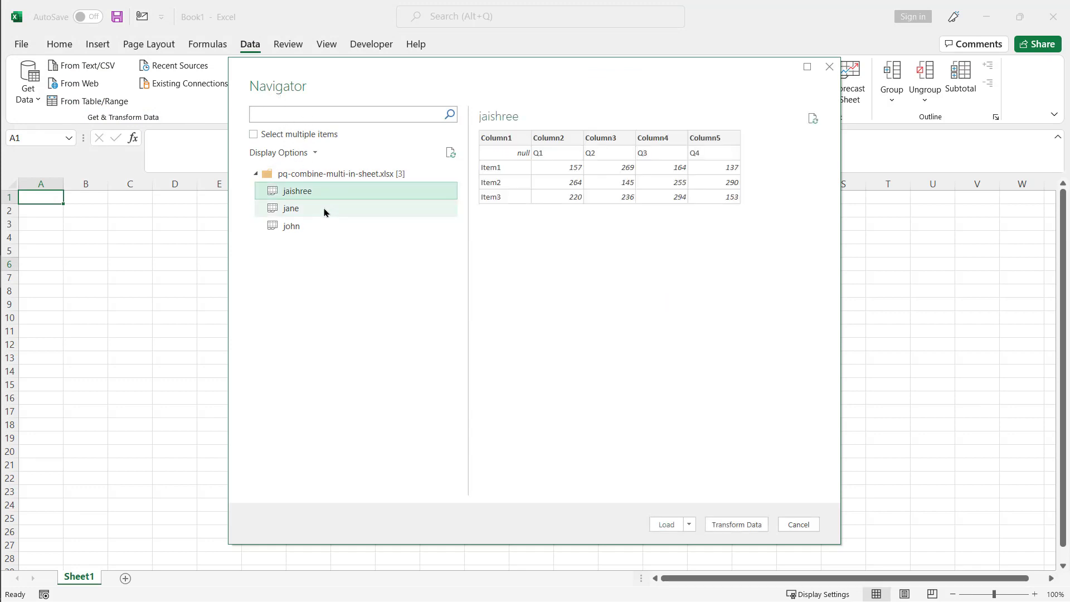
left_click(324, 210)
left_click(322, 224)
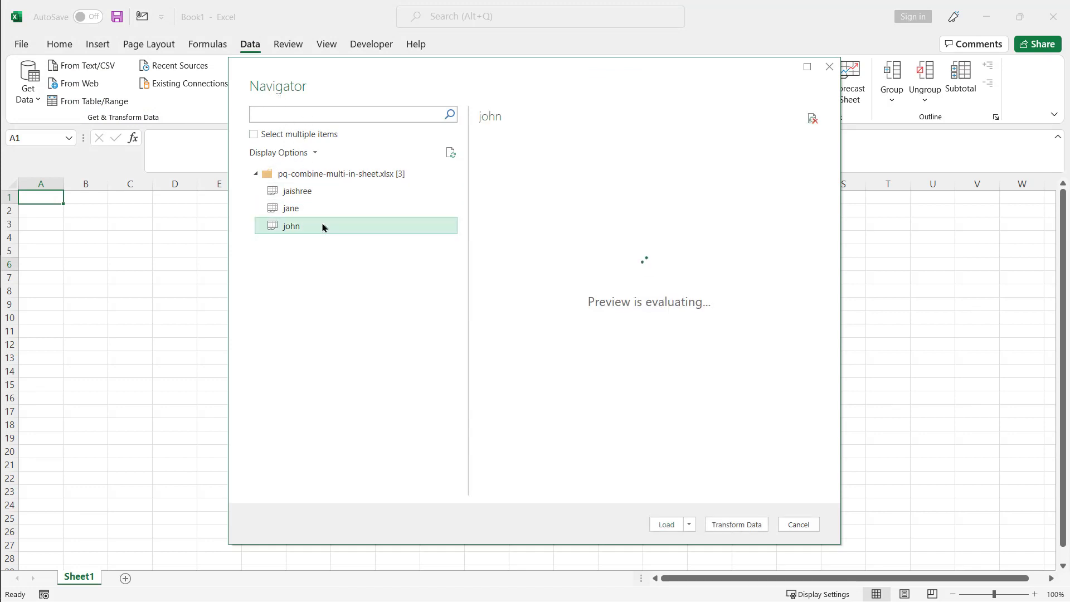
left_click(254, 135)
left_click(254, 135)
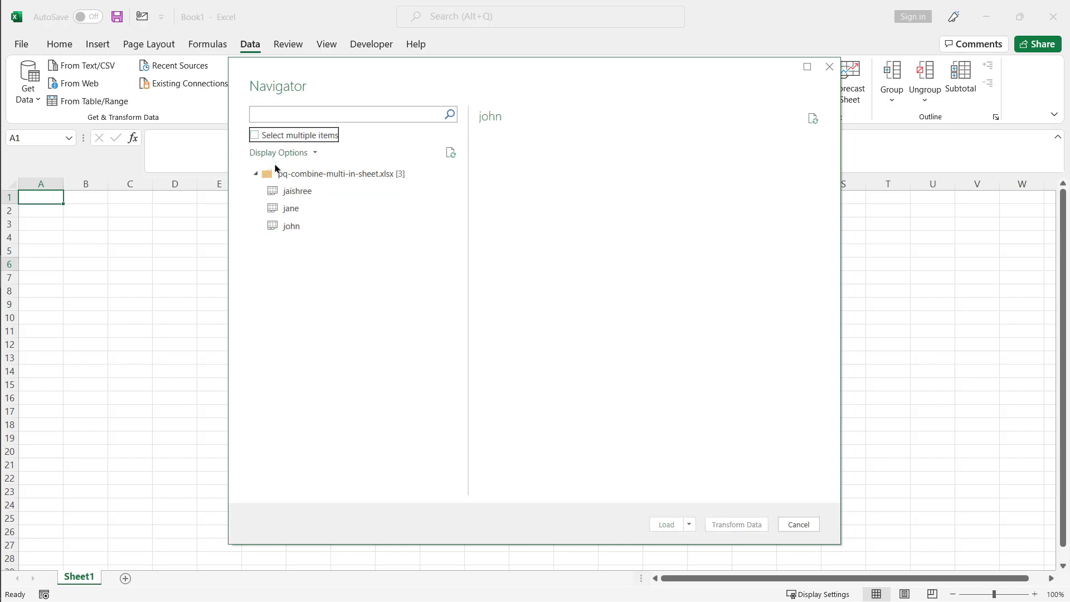
left_click(304, 175)
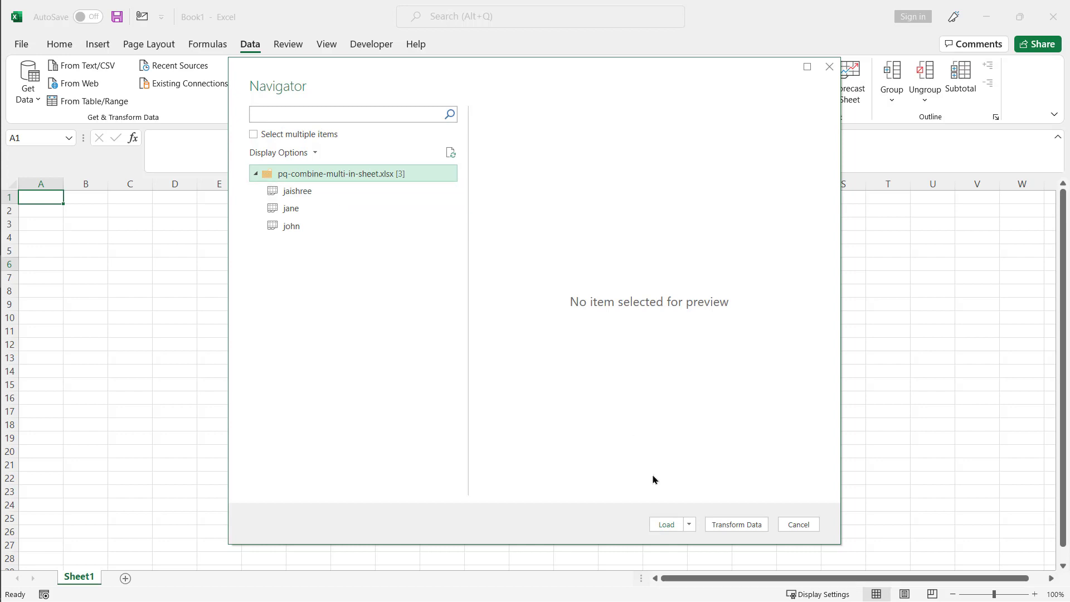
left_click(742, 526)
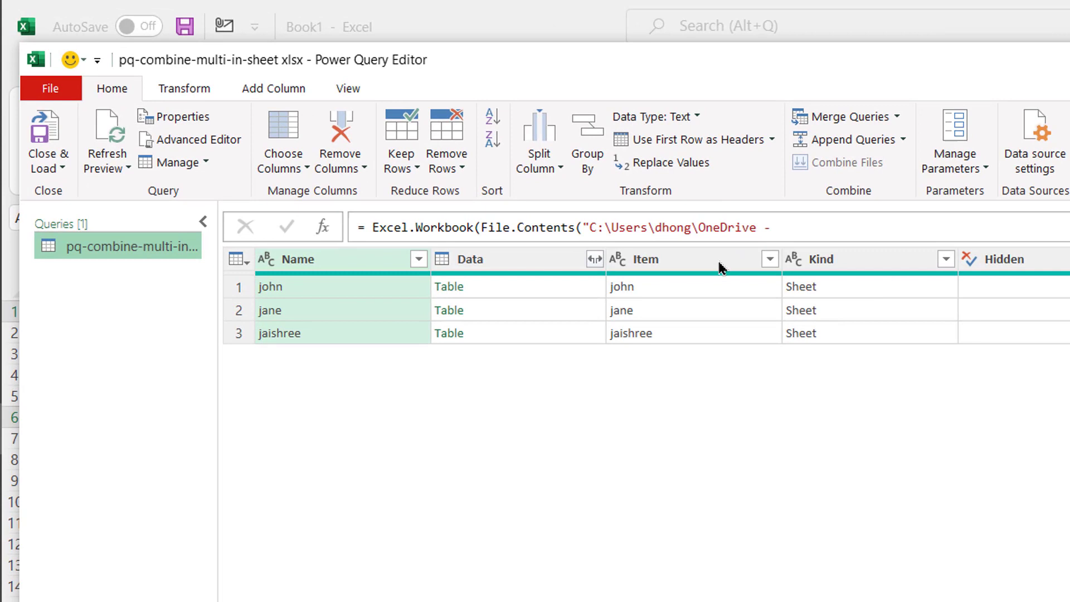
Keep only the Name and Data columns with Remove Other Columns.
left_click(509, 266, "ctrl")
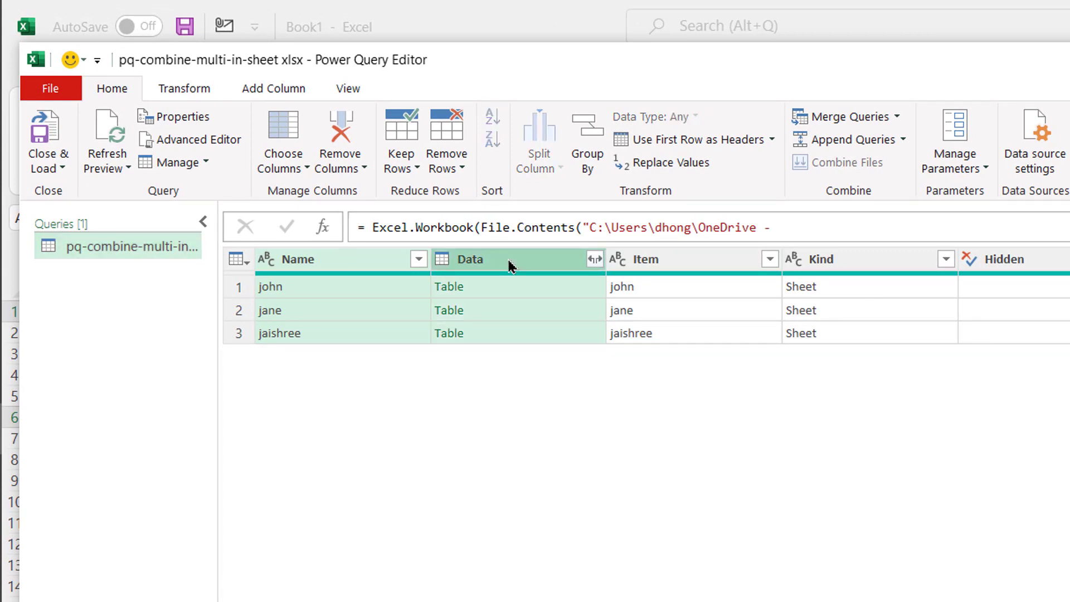
right_click(509, 265)
left_click(574, 322)
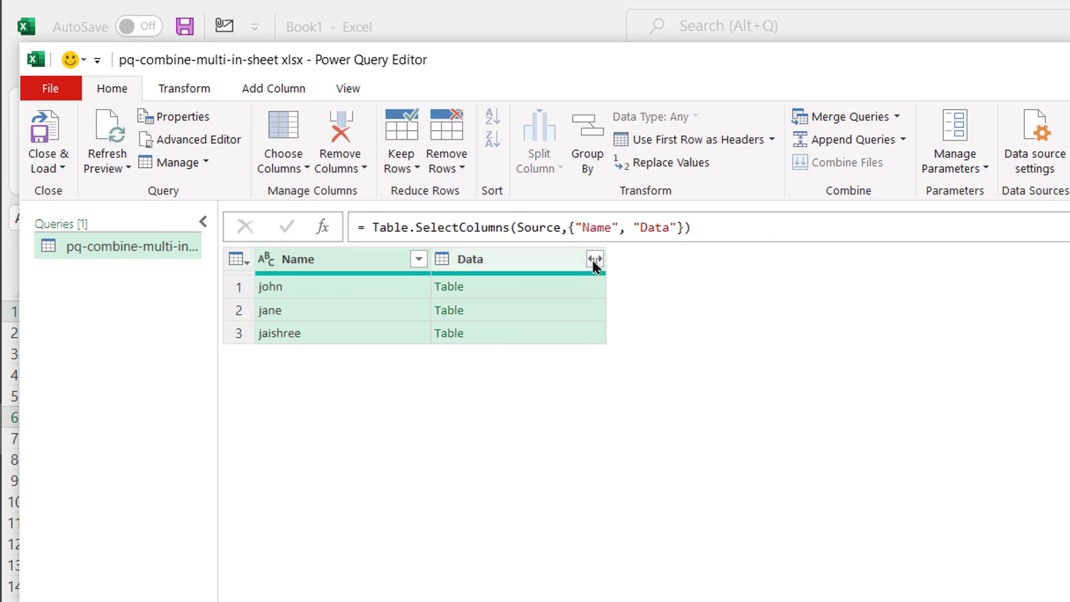
Preview each sheet's nested table in the Data column, then select the Data column.
left_click(504, 290)
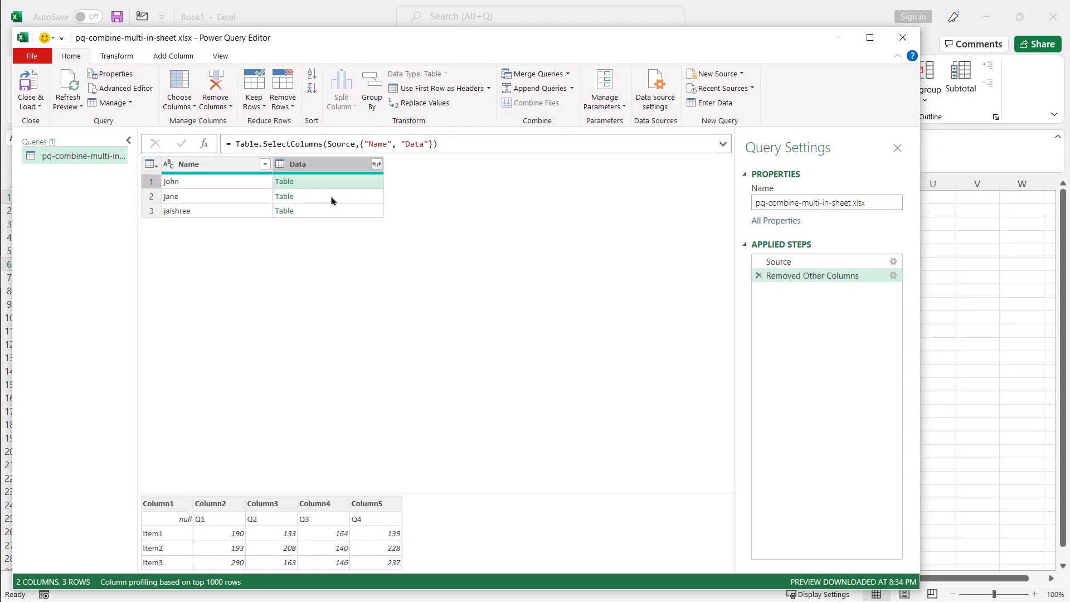
left_click(332, 199)
left_click(333, 210)
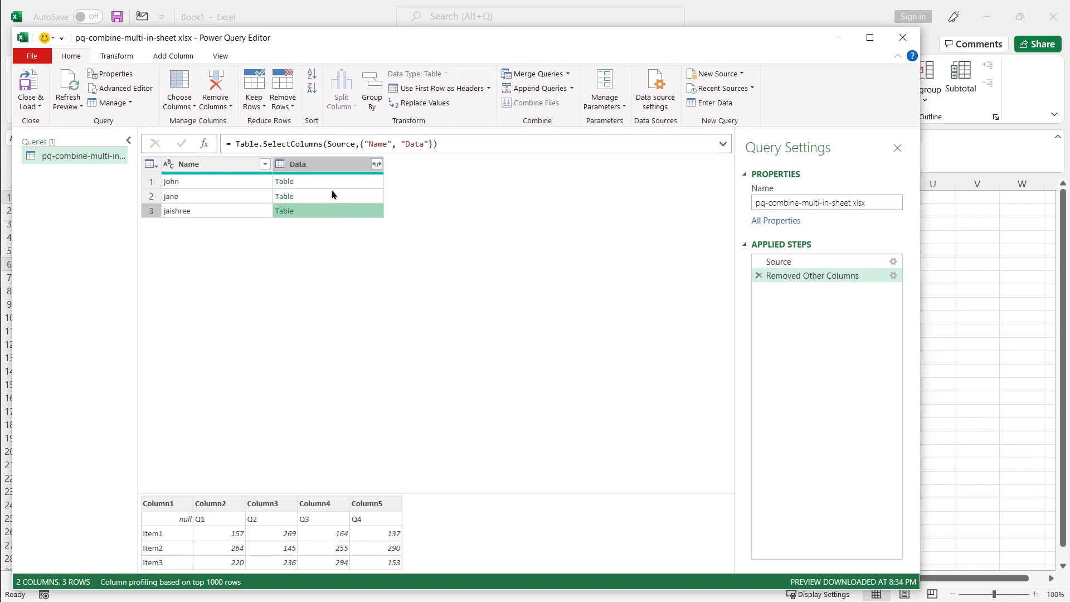
left_click(333, 184)
left_click(367, 165)
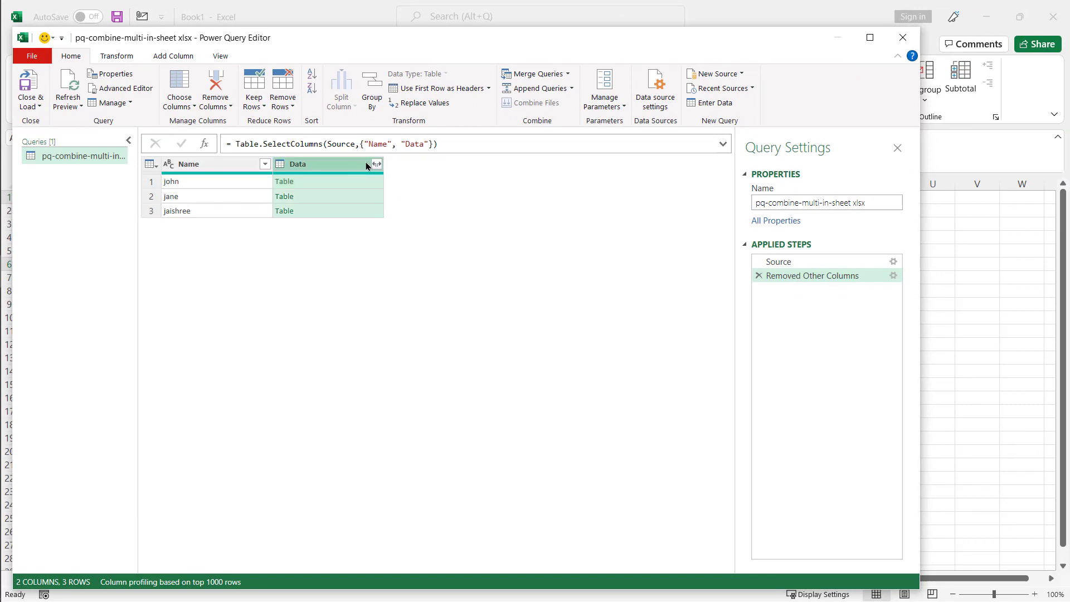
Expand the Data column into Column1–Column5 without the original column name prefix.
left_click(376, 165)
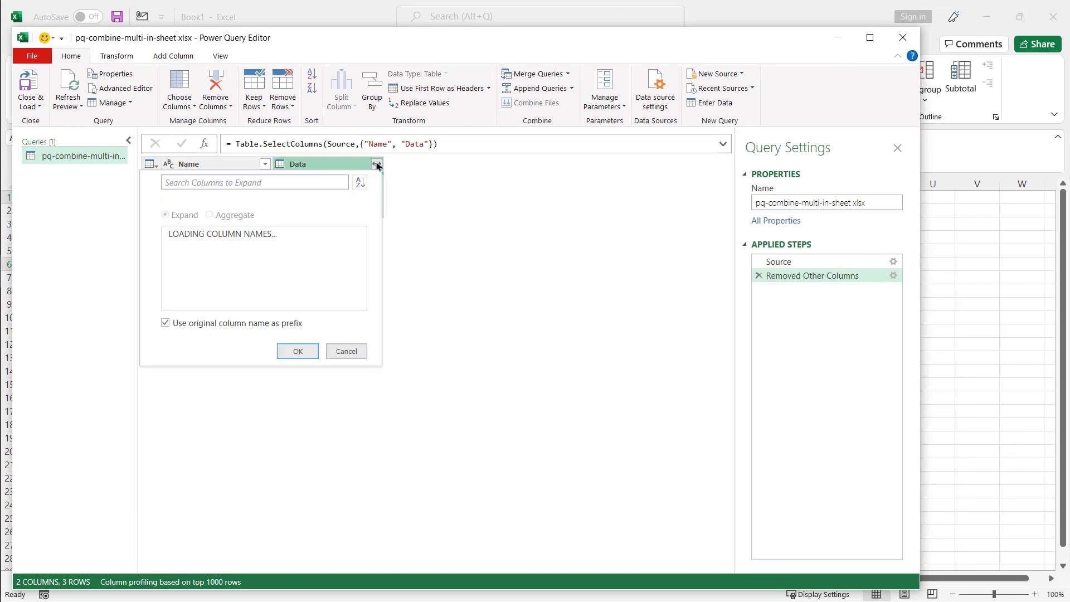
left_click(166, 324)
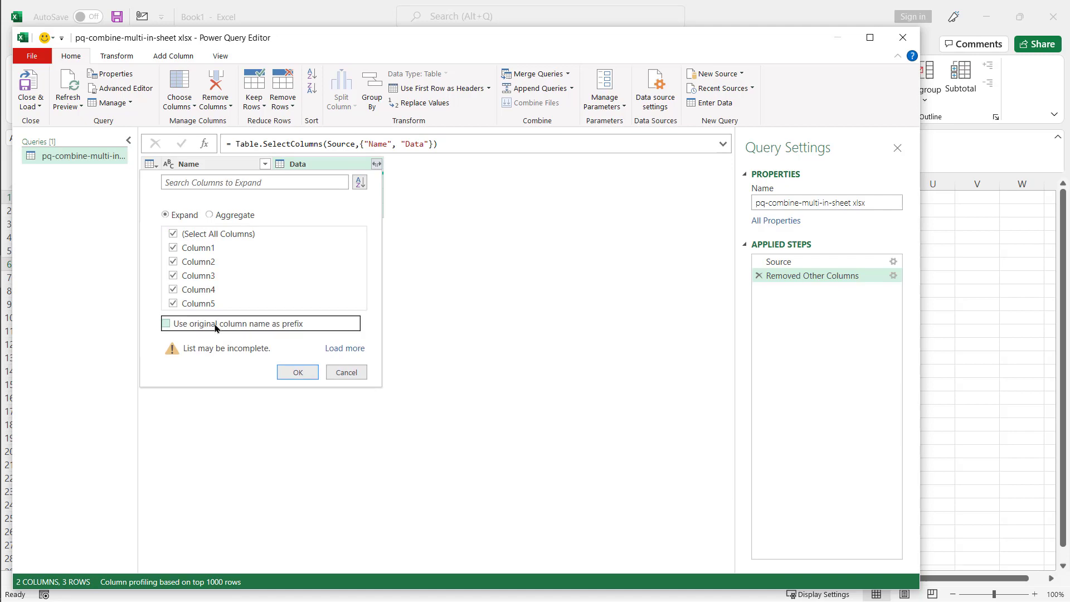
left_click(303, 373)
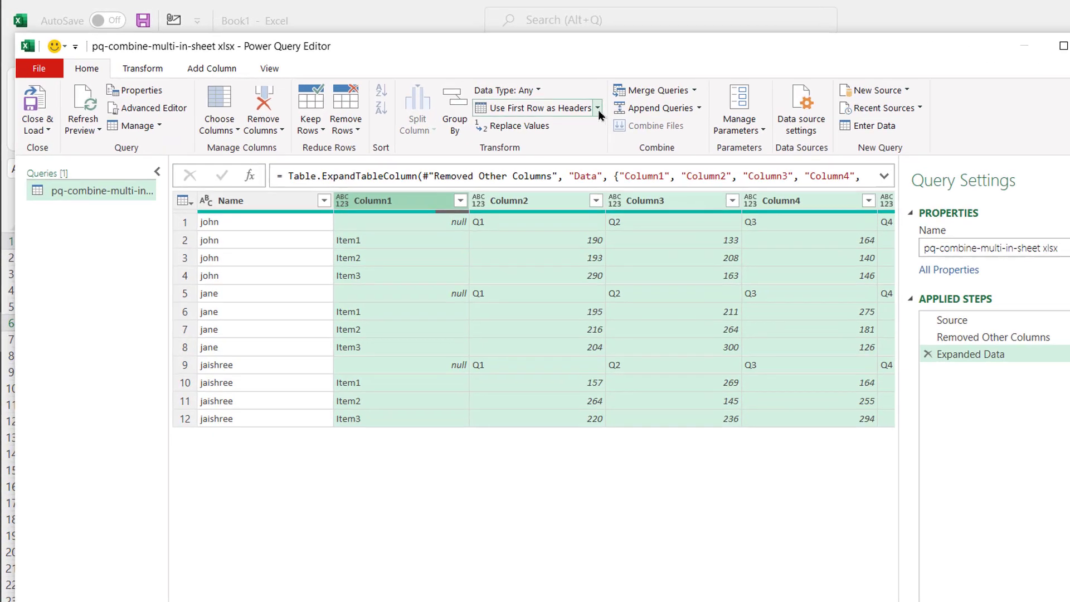
Use Headers as First Row so Name, Column1 and the rest become row 1.
left_click(598, 109)
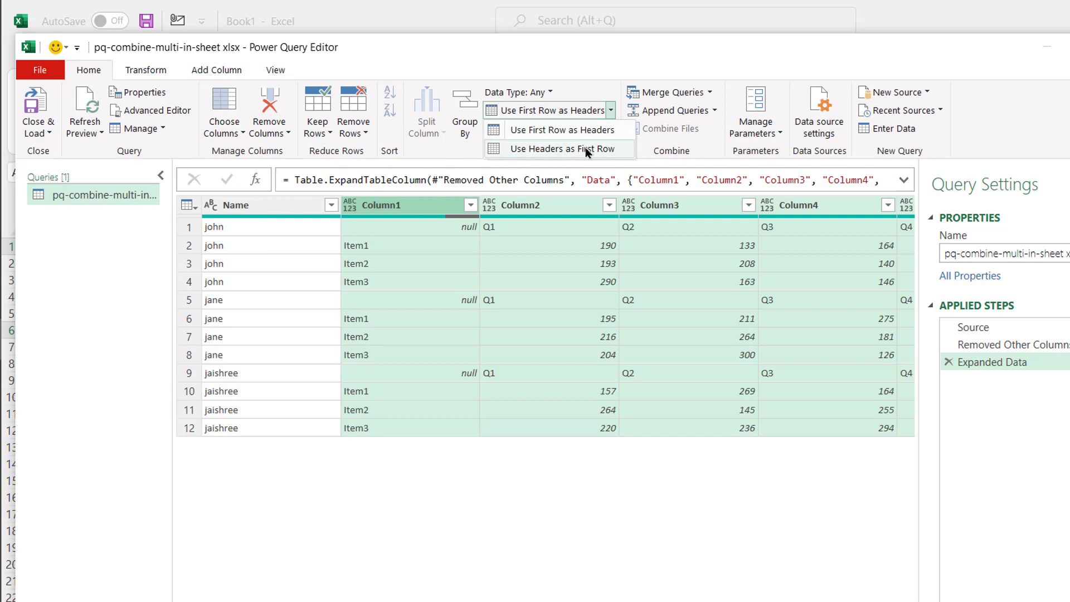
left_click(586, 149)
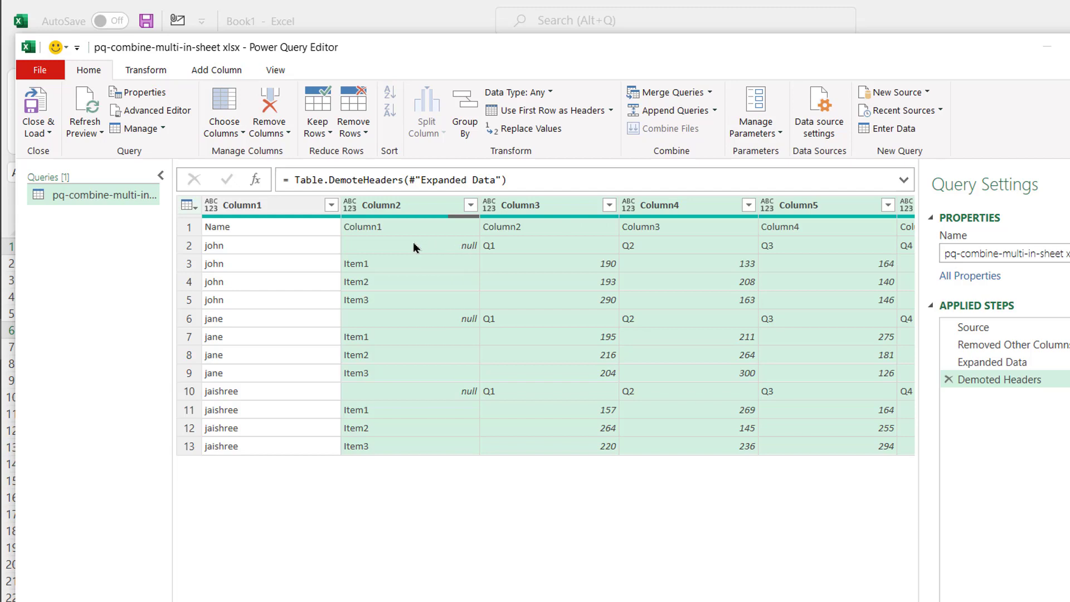
Filter out null values in Column2, leaving 10 rows, and start Remove Top Rows.
left_click(470, 205)
left_click(226, 405)
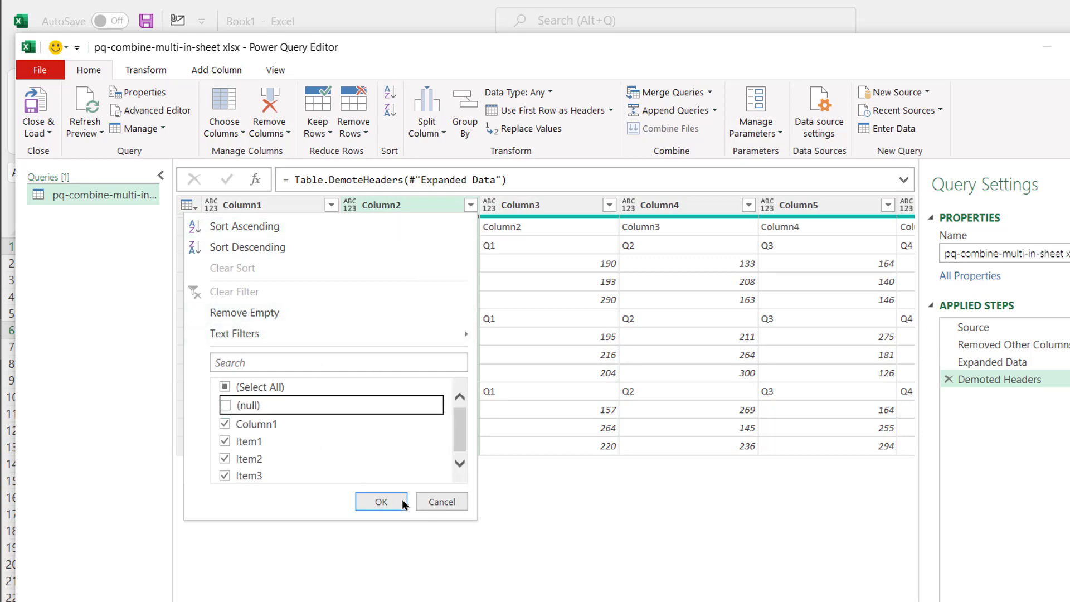
left_click(381, 502)
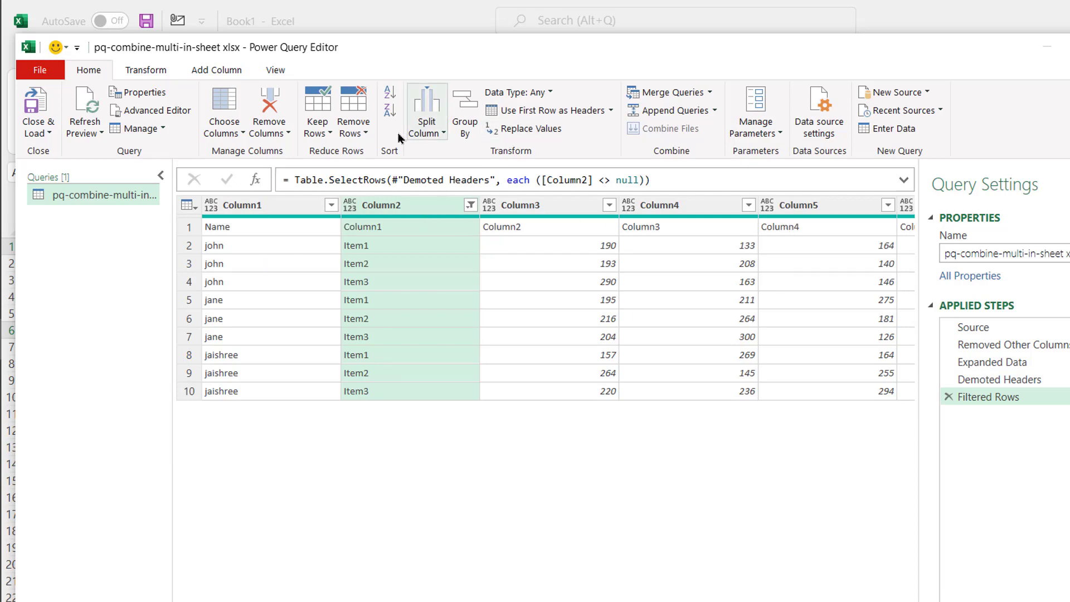
left_click(357, 102)
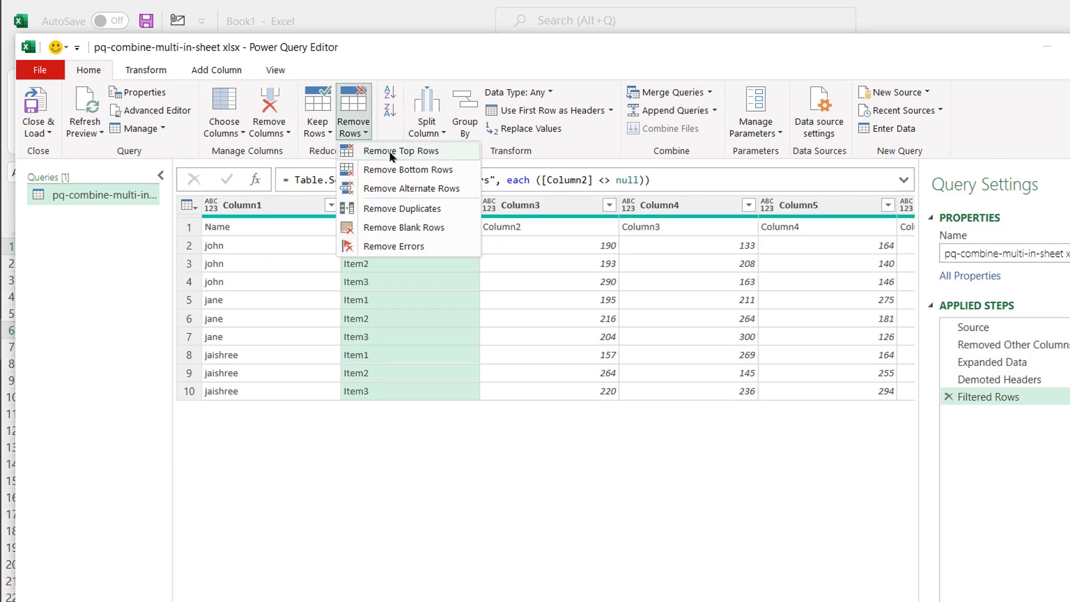
left_click(392, 153)
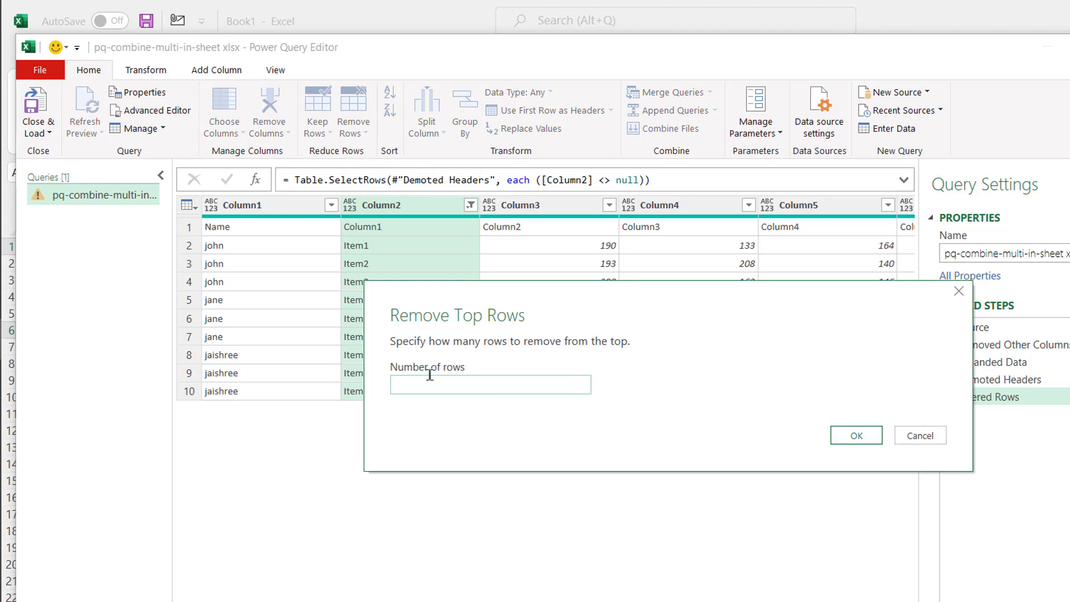
Remove the top row, then rename Column1 to Name and Column2 to Items.
left_click(850, 435)
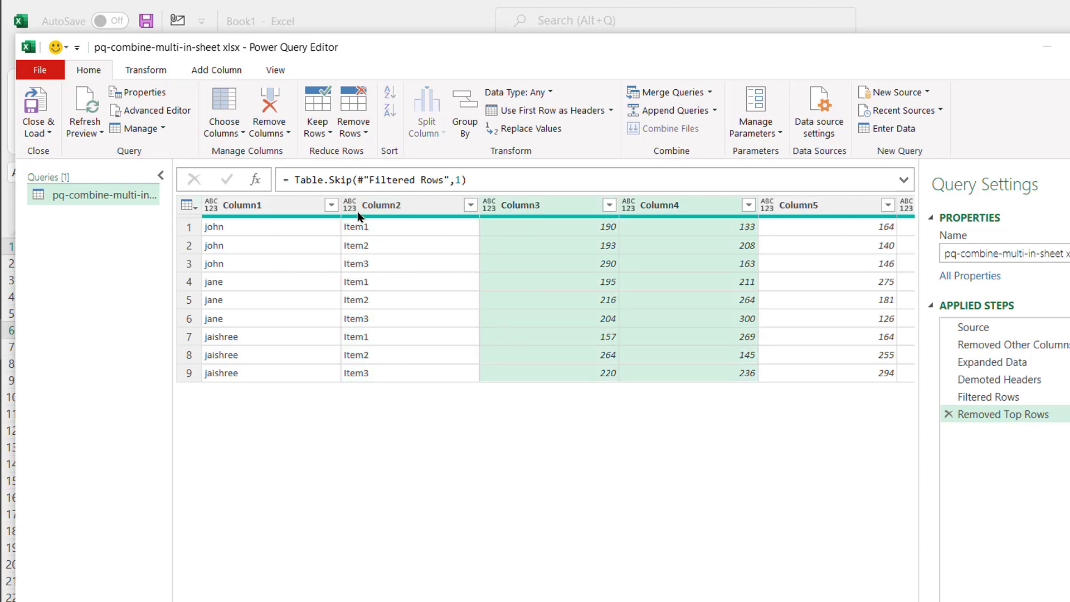
double_click(274, 211)
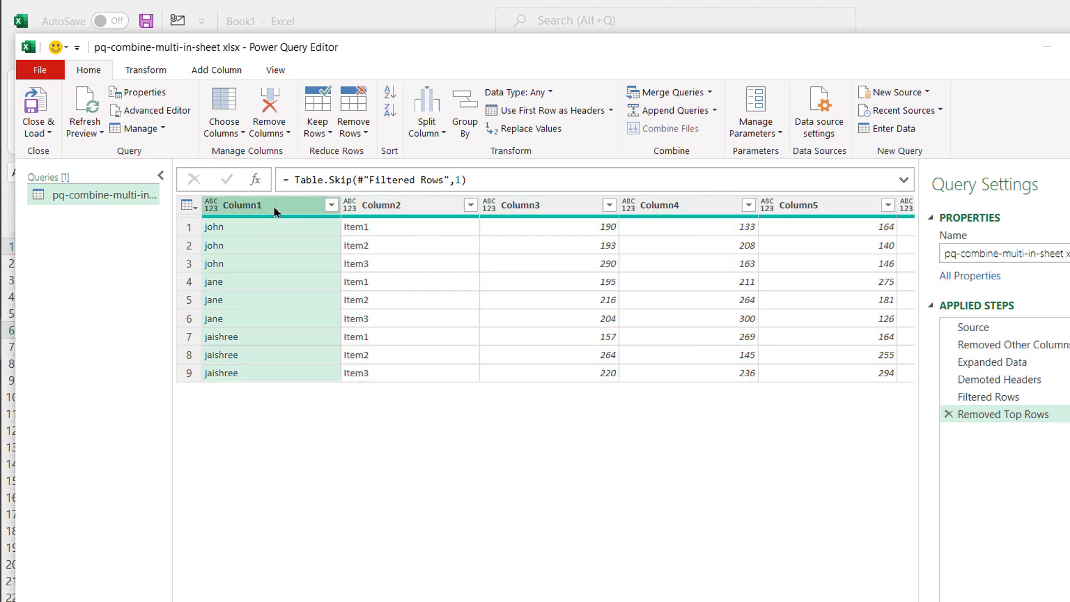
type("N")
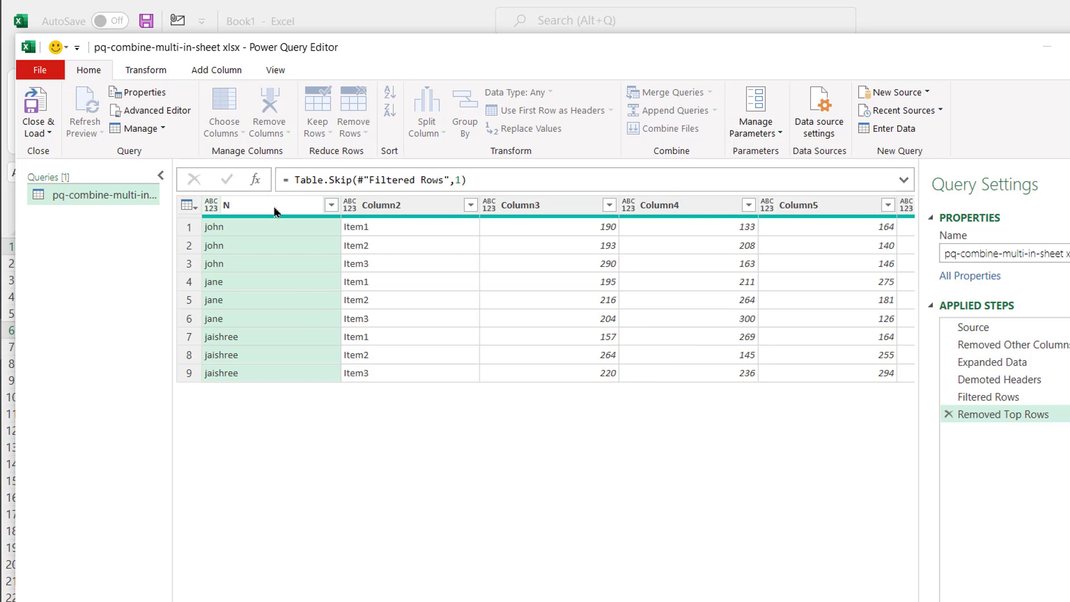
type("ame")
double_click(380, 205)
type("I")
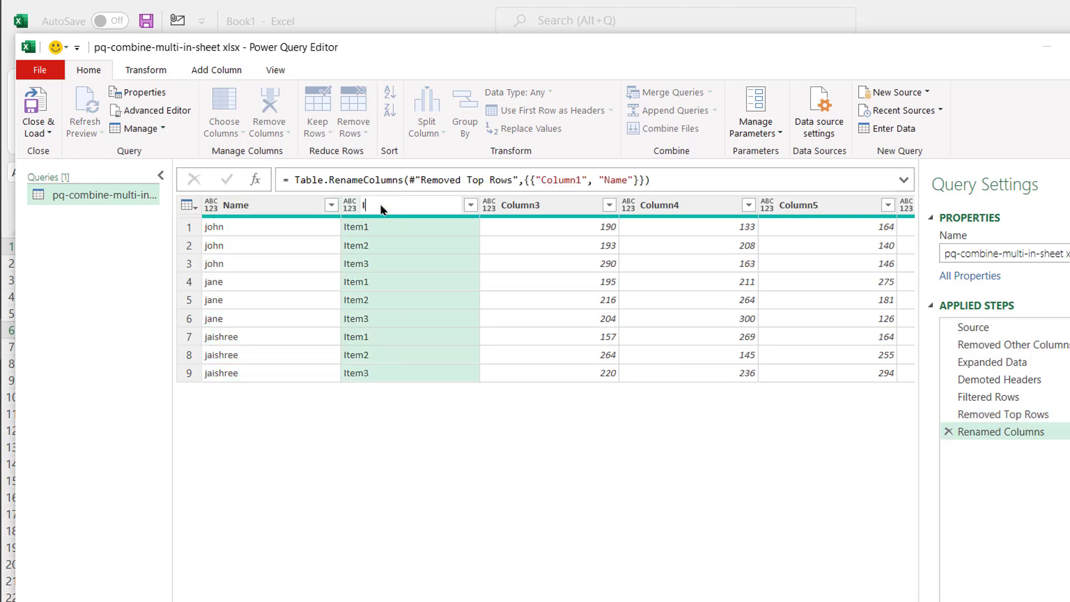
type("tems")
key("Return")
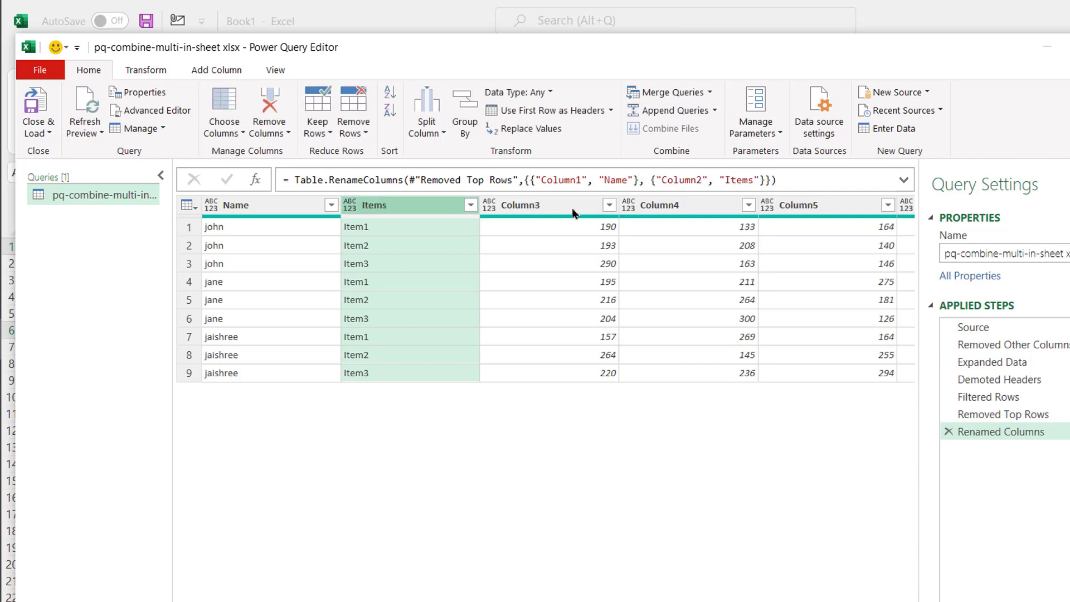
Rename Column3 through Column6 to Q1, Q2, Q3 and Q4.
double_click(538, 205)
type("Q1")
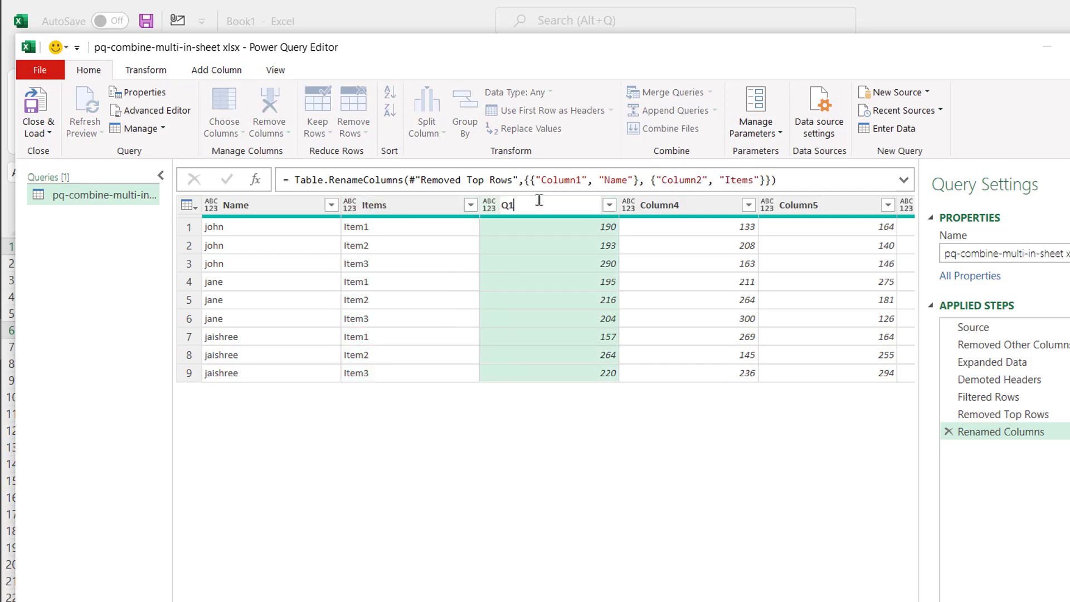
double_click(660, 205)
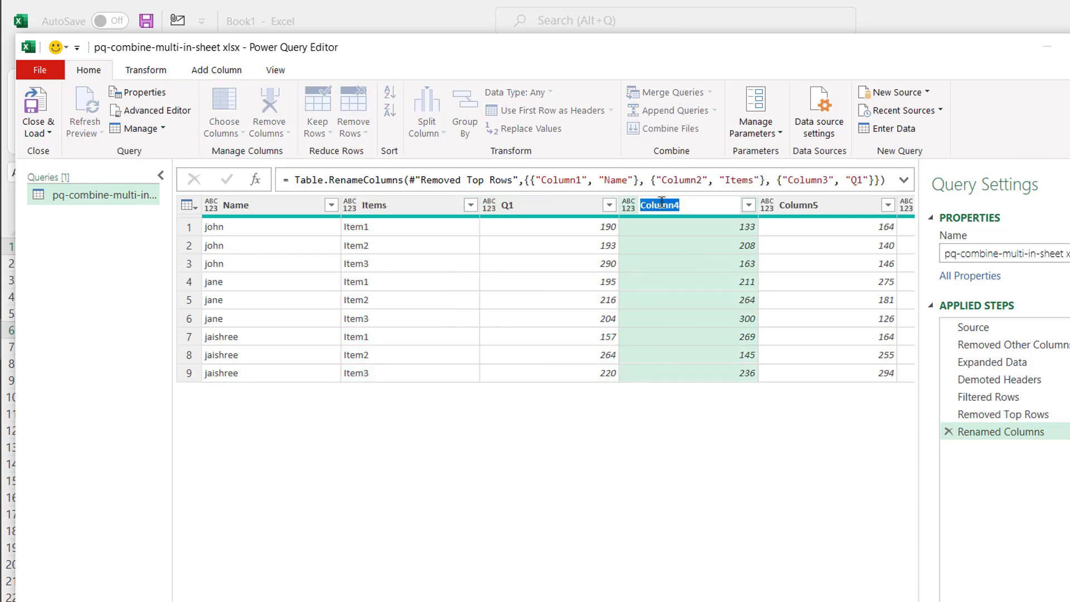
type("Q2")
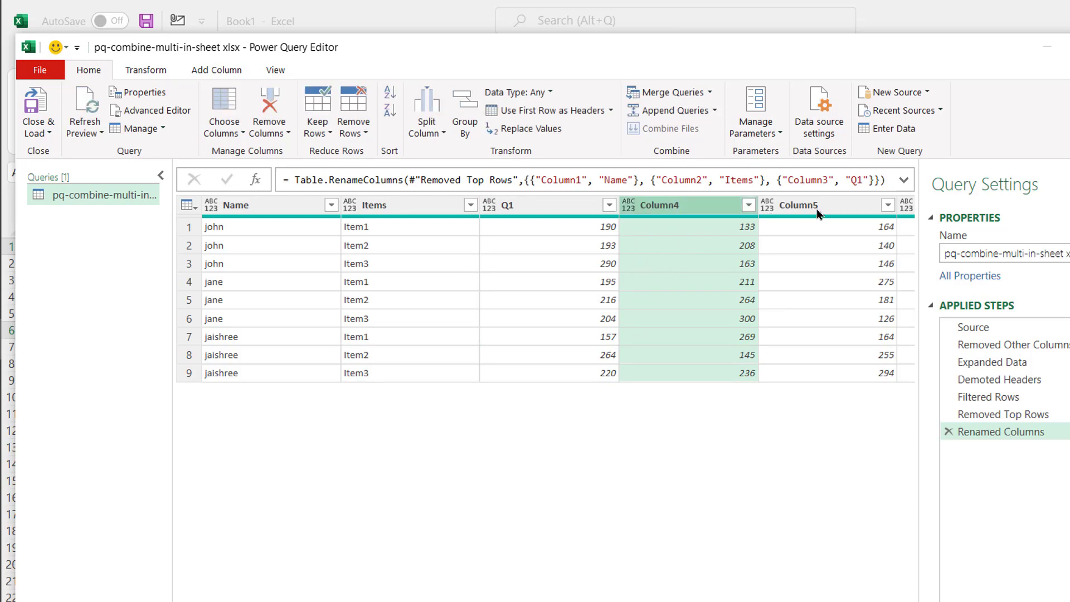
double_click(817, 209)
type("Q3")
key("Return")
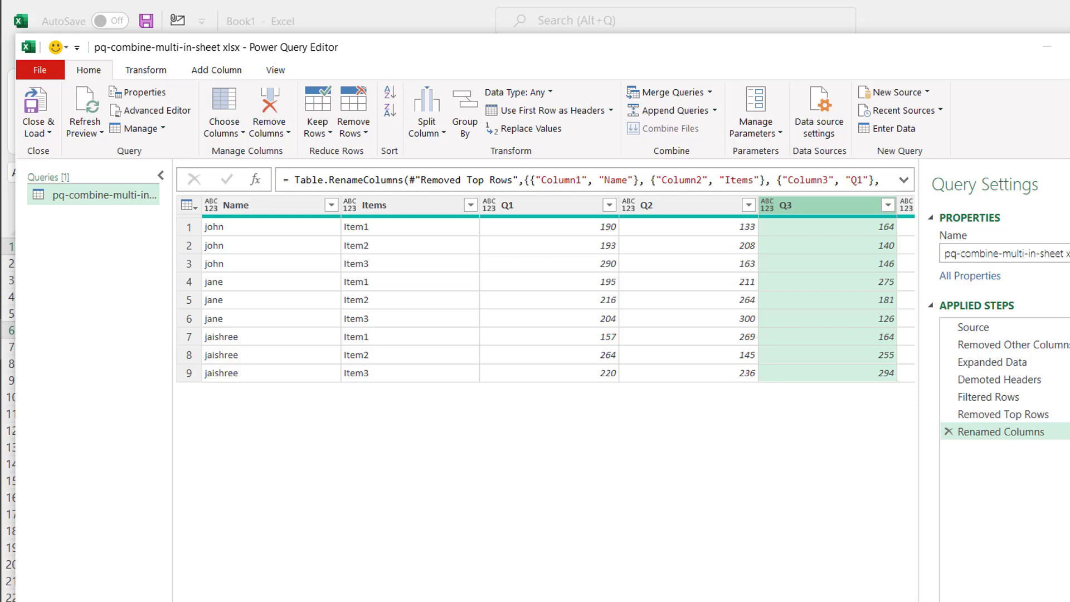
scroll(547, 289, "right", 2)
left_click(845, 203)
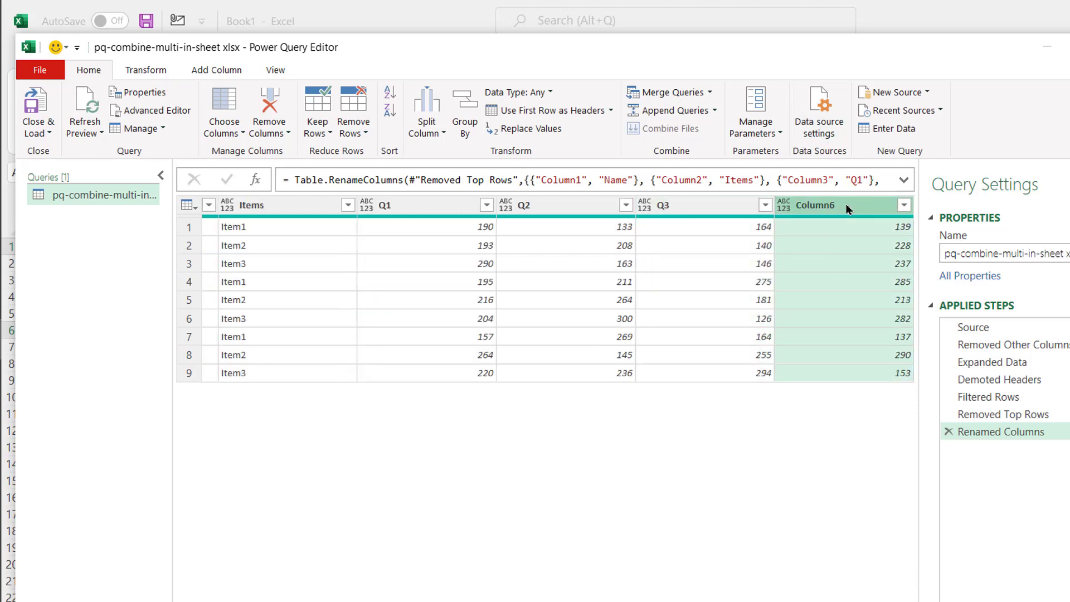
double_click(845, 203)
type("Q4")
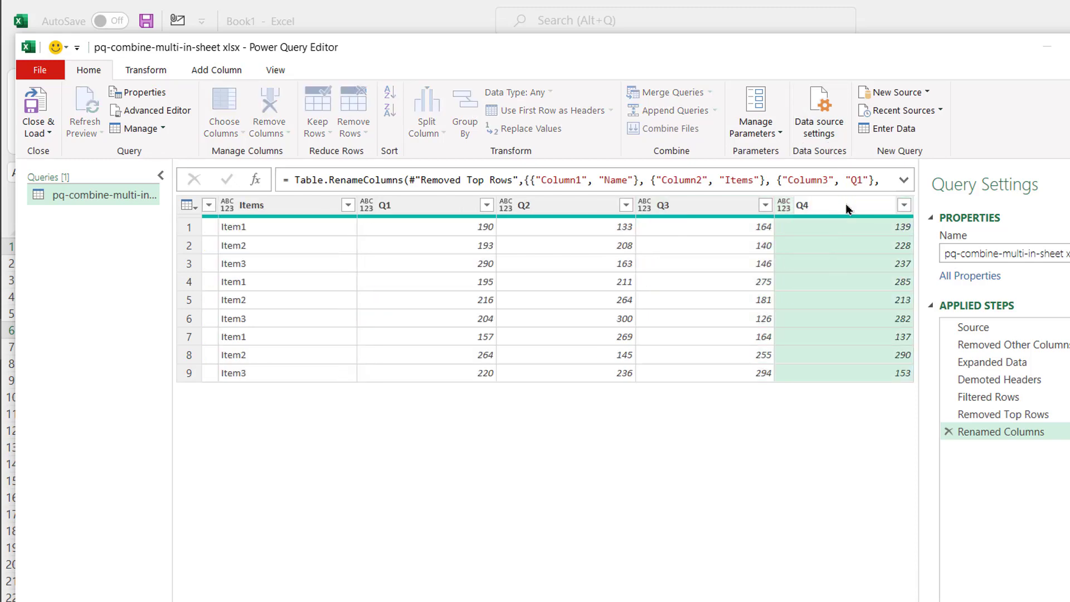
key("Return")
scroll(546, 290, "left", 2)
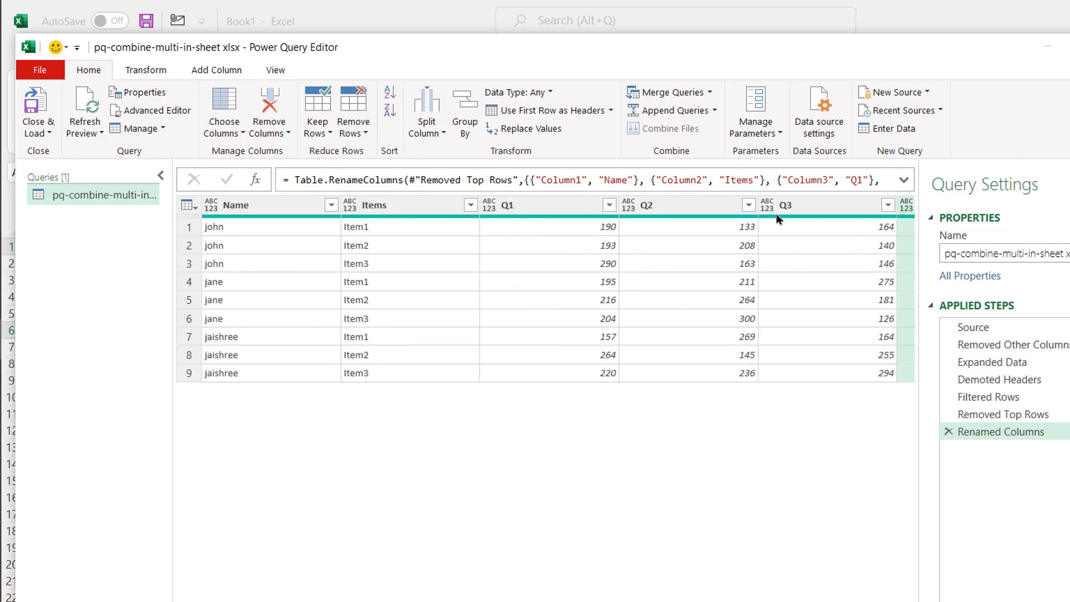
Unpivot all columns except Name and Items.
left_click(265, 206)
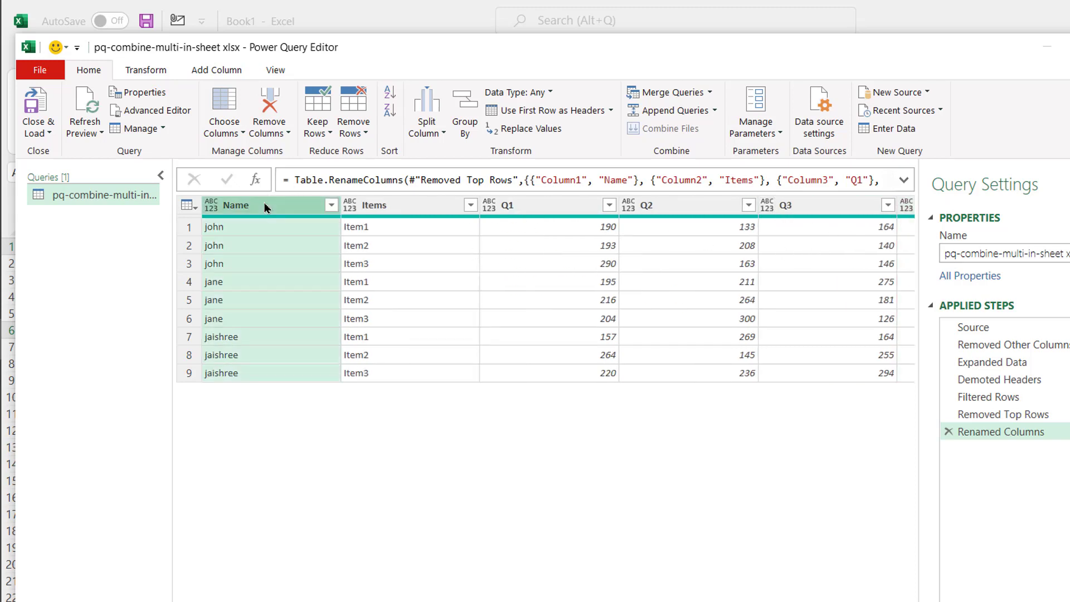
left_click(385, 210, "ctrl")
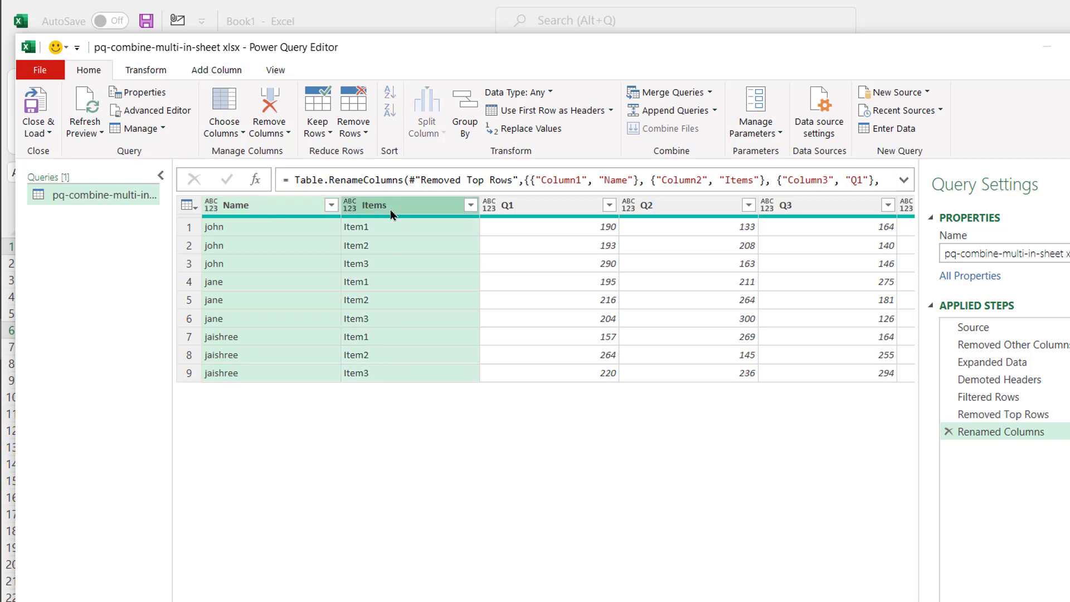
right_click(394, 212)
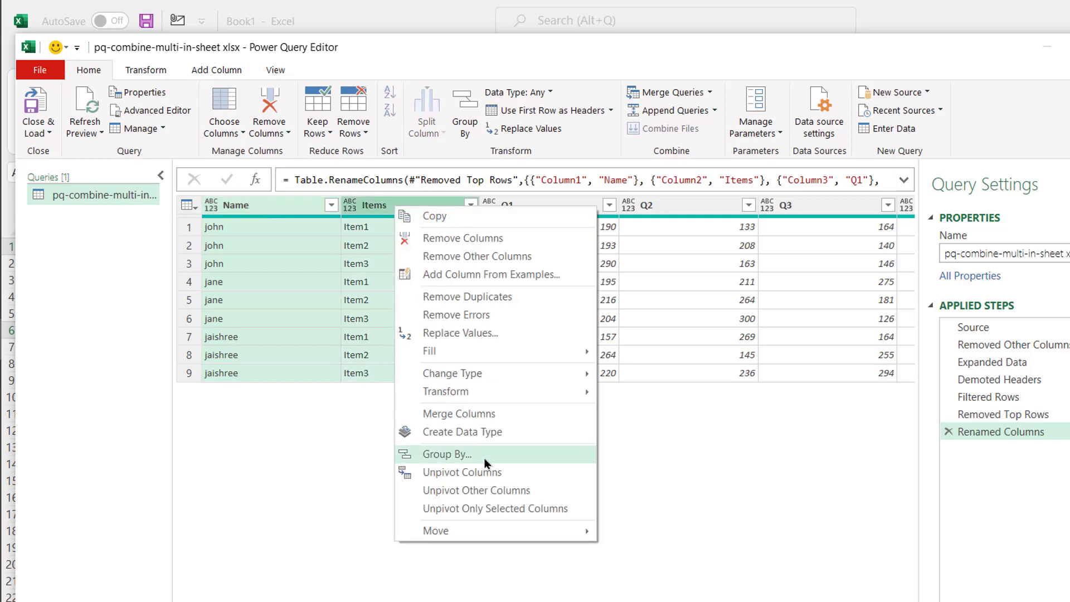
left_click(495, 491)
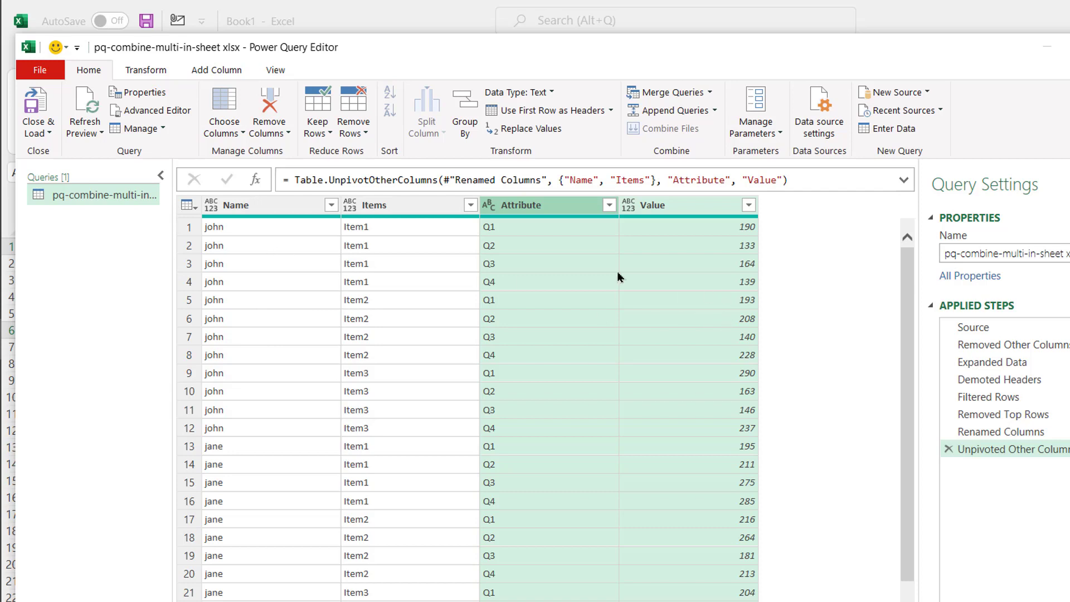
Rename the Attribute column to Quarter.
double_click(532, 207)
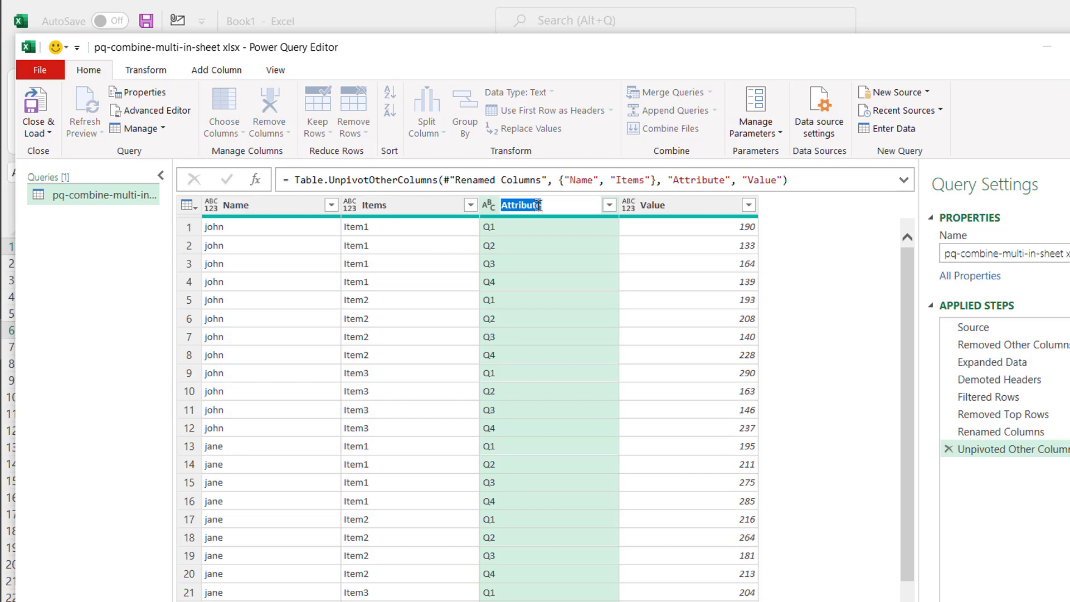
type("Quarter")
key("Return")
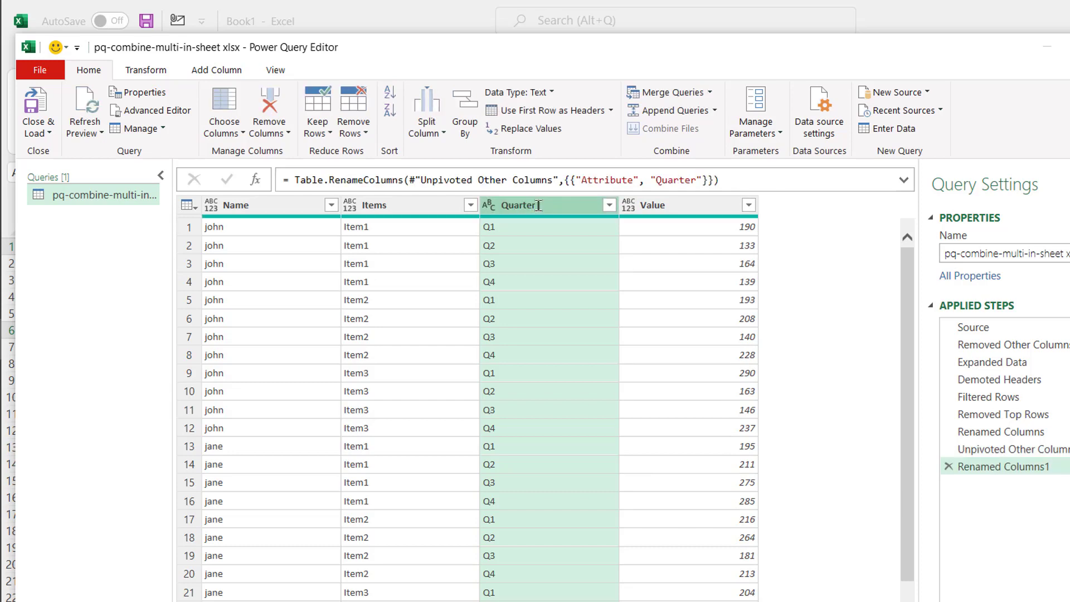
Close & Load the query into Book1 as a Name/Items/Quarter/Value table.
left_click(54, 108)
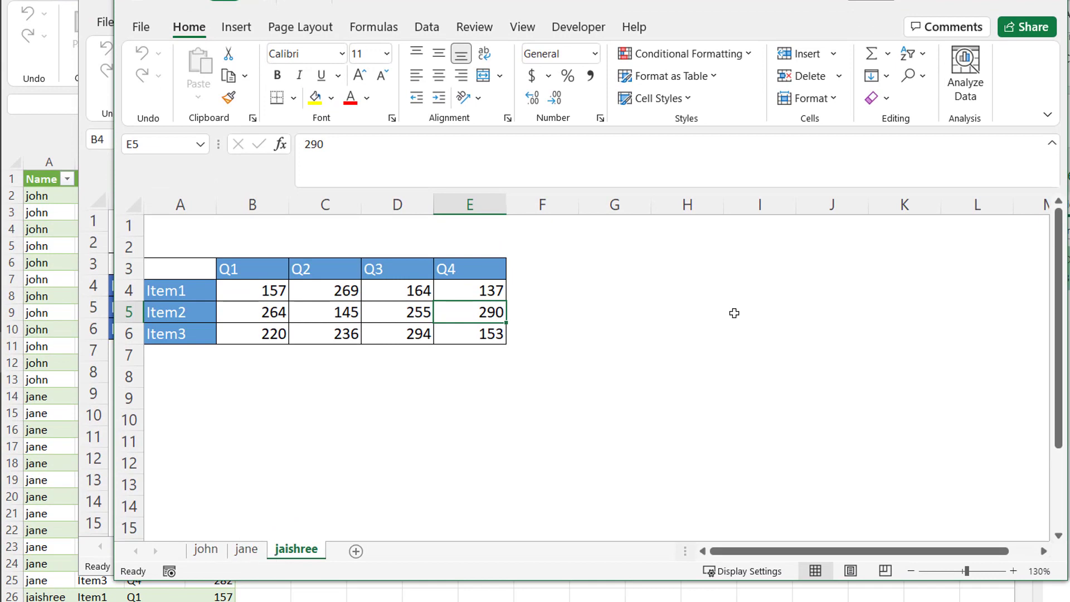
Copy the sam sheet into pq-combine-multi-in-sheet.xlsx and place it after the jaishree tab.
left_click_drag(690, 1, 782, 2)
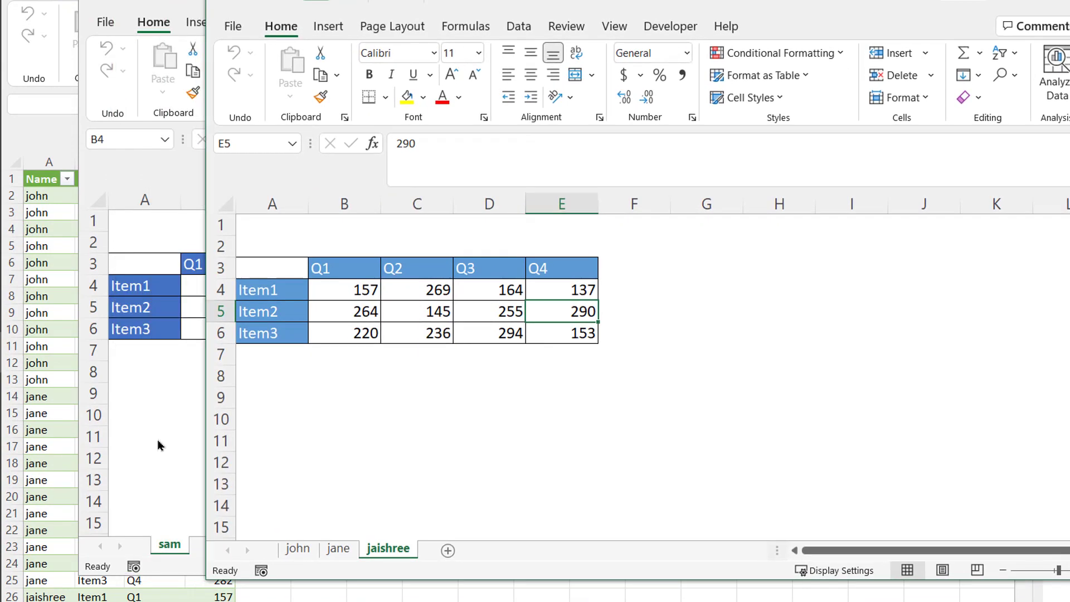
left_click(170, 544)
right_click(173, 545)
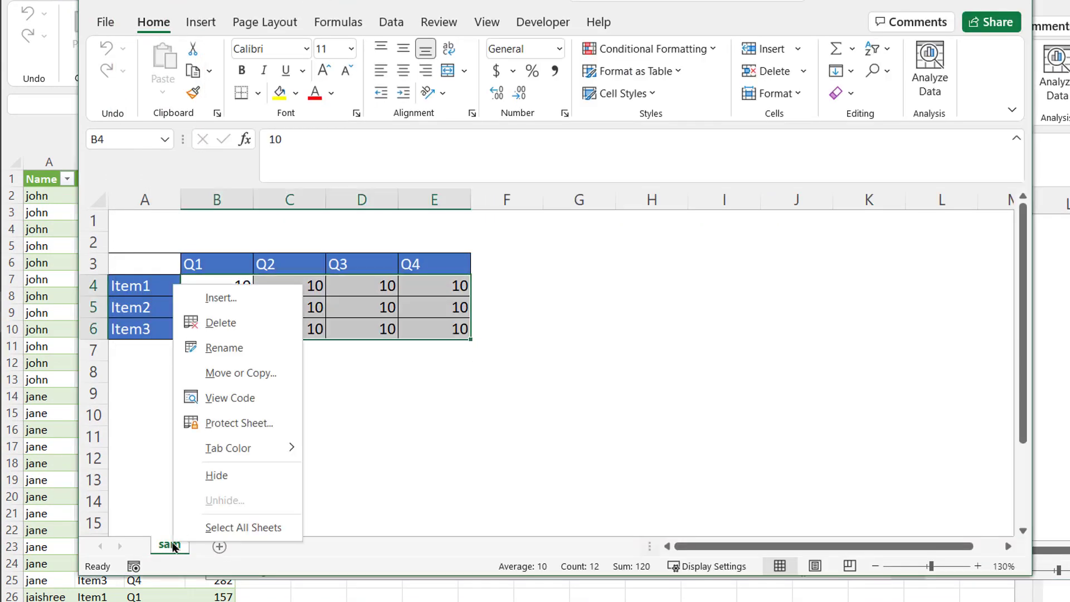
left_click(256, 373)
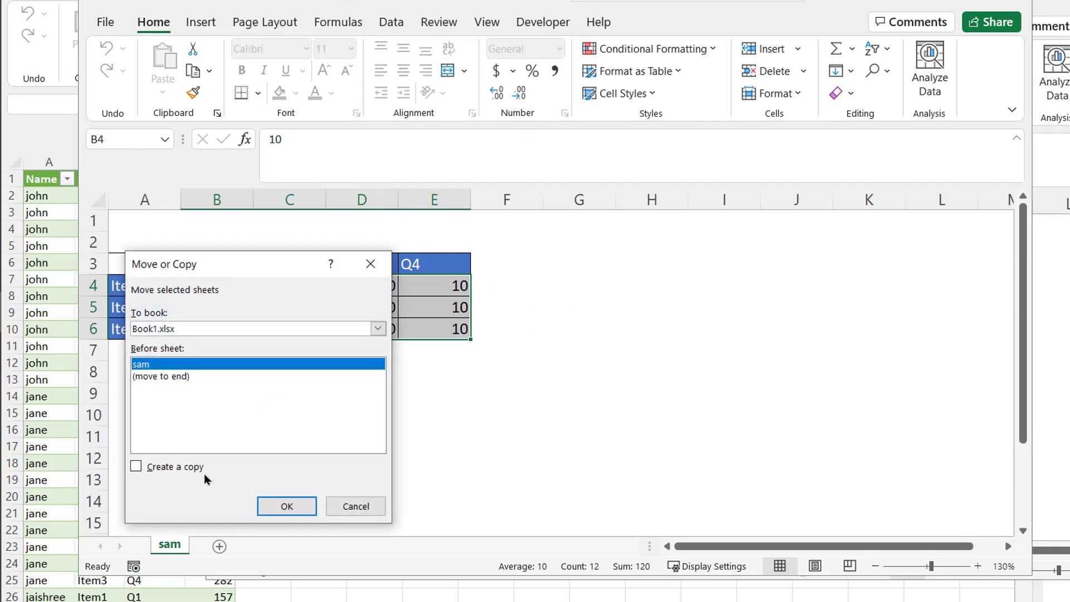
left_click(183, 466)
left_click(377, 328)
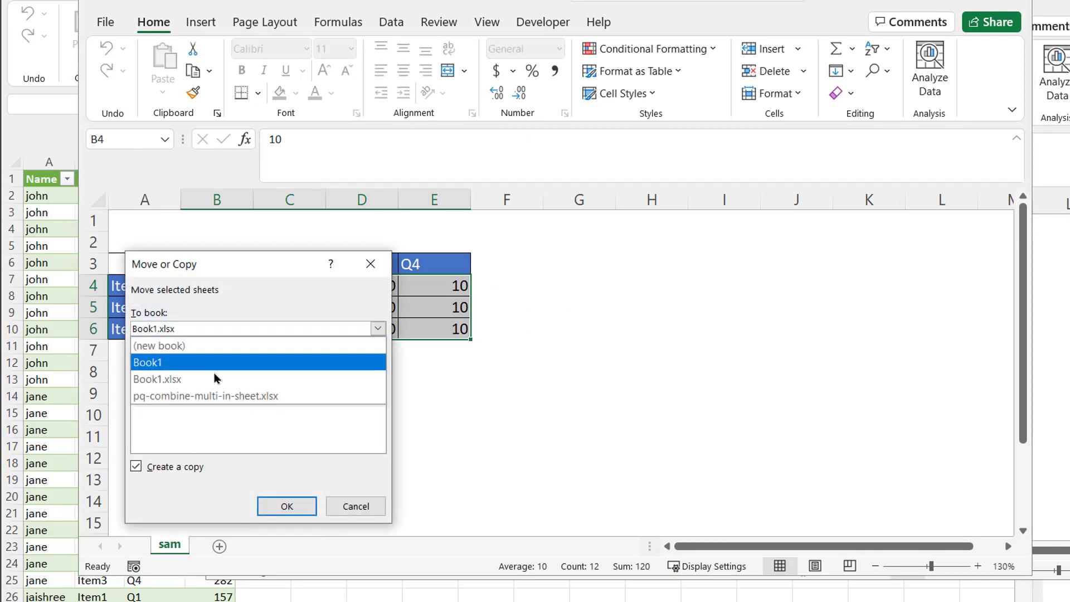
left_click(206, 396)
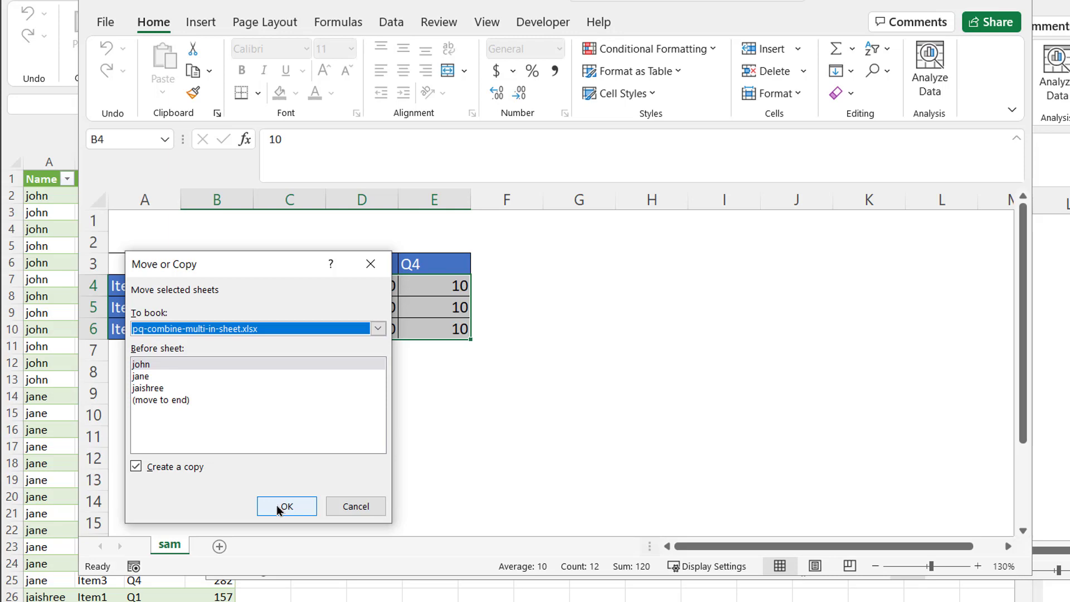
left_click(286, 506)
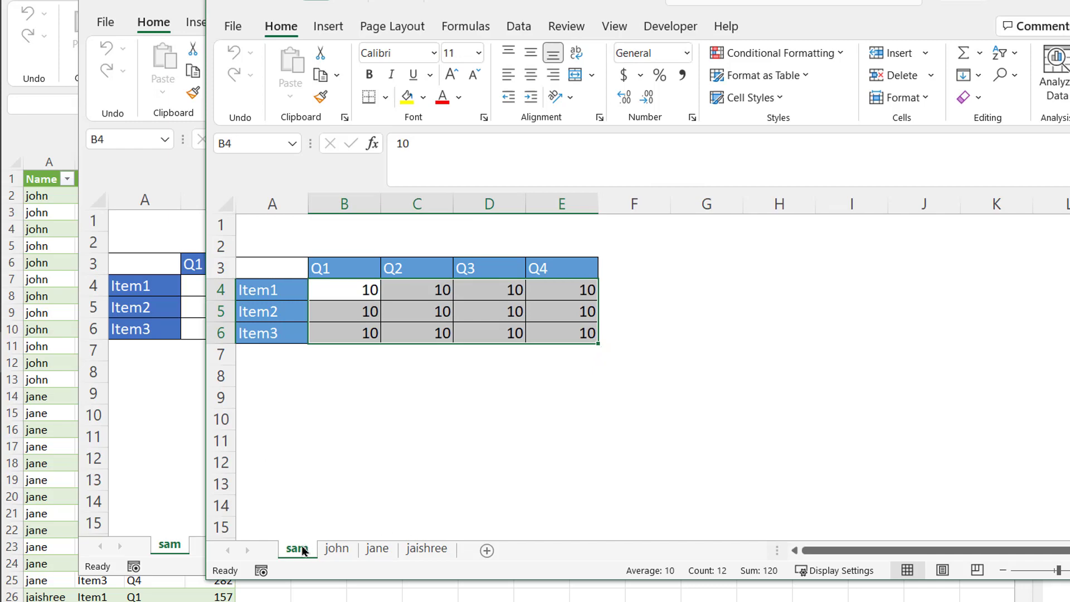
left_click_drag(303, 551, 468, 555)
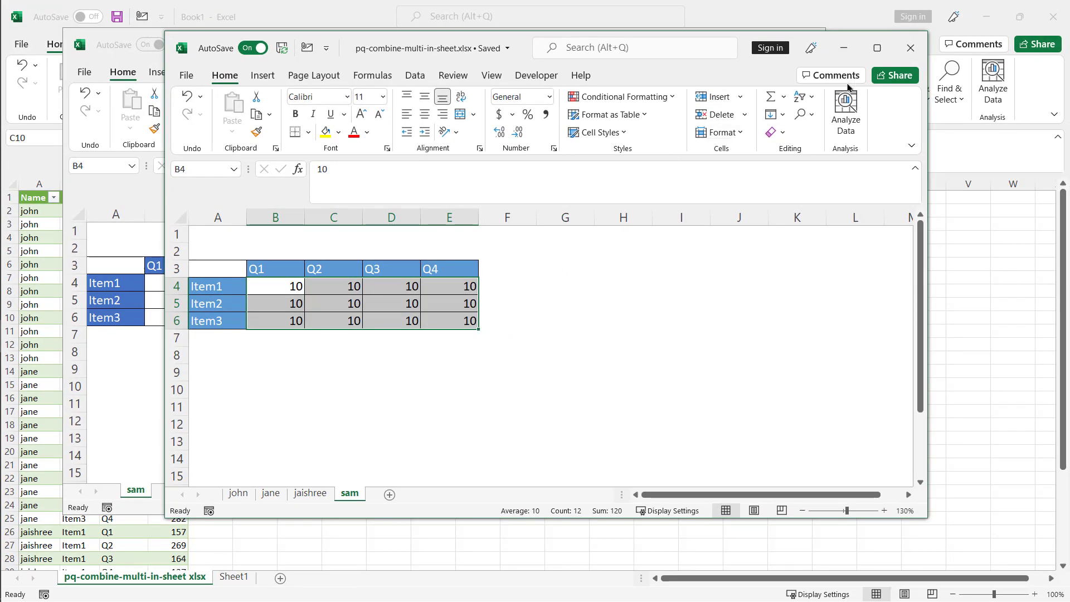
Close the pq-combine-multi-in-sheet and Book1.xlsx workbook windows.
left_click(911, 48)
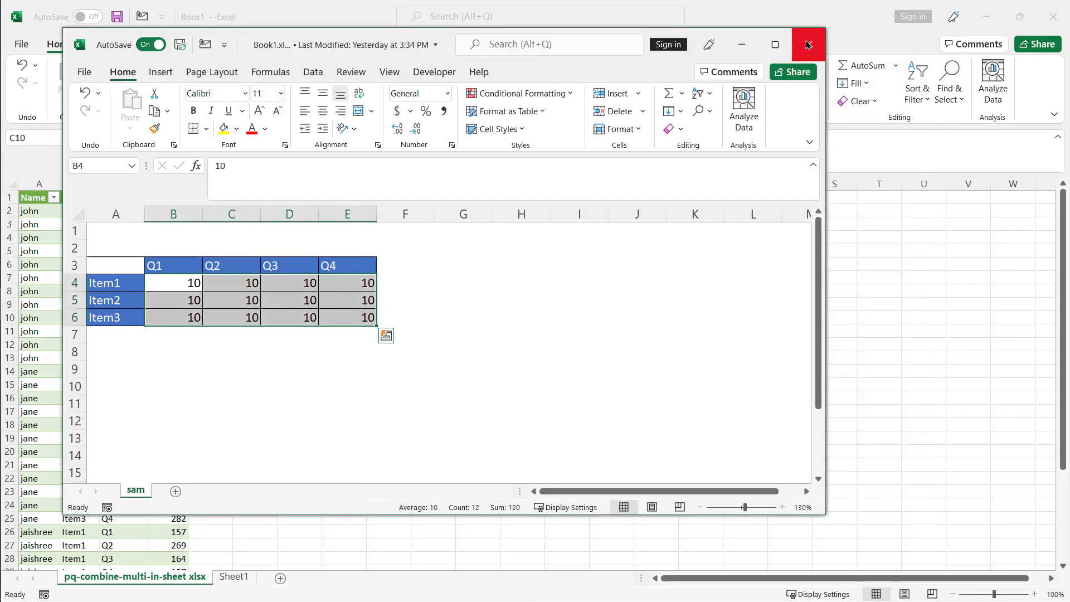
left_click(808, 45)
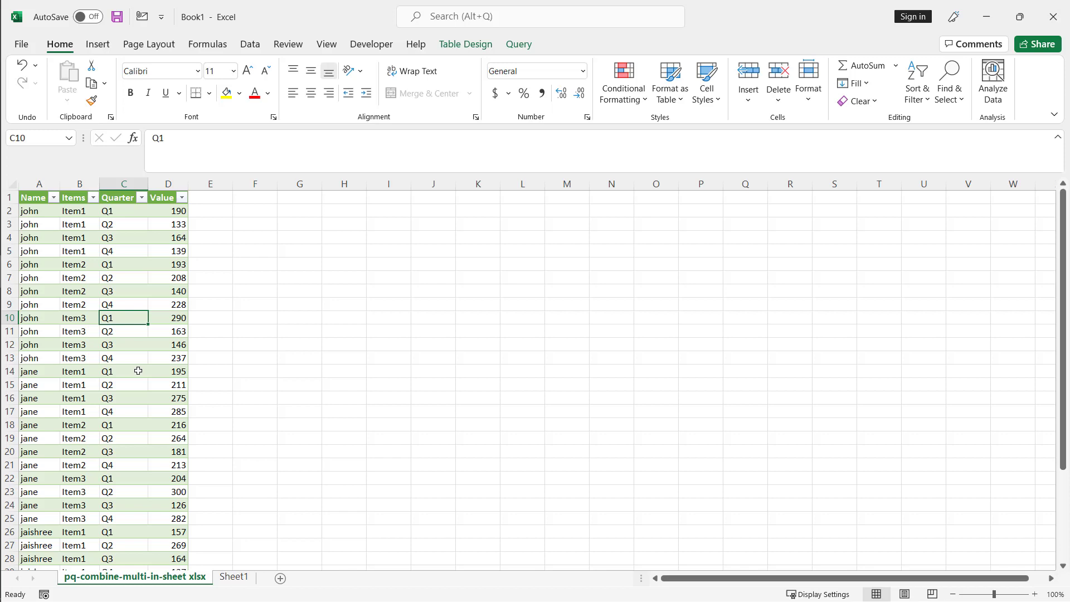
scroll(84, 350, "down", 1)
scroll(84, 350, "down", 6)
scroll(84, 350, "up", 7)
Refresh the combined query table and select the twelve new sam rows, rows 38–49.
right_click(85, 350)
left_click(153, 299)
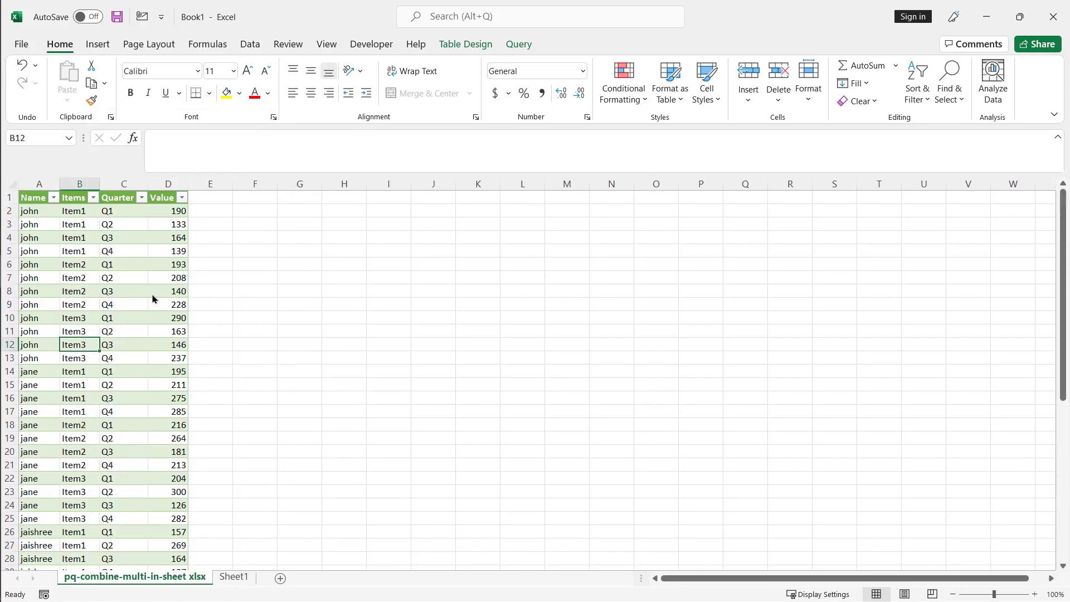
scroll(136, 327, "down", 10)
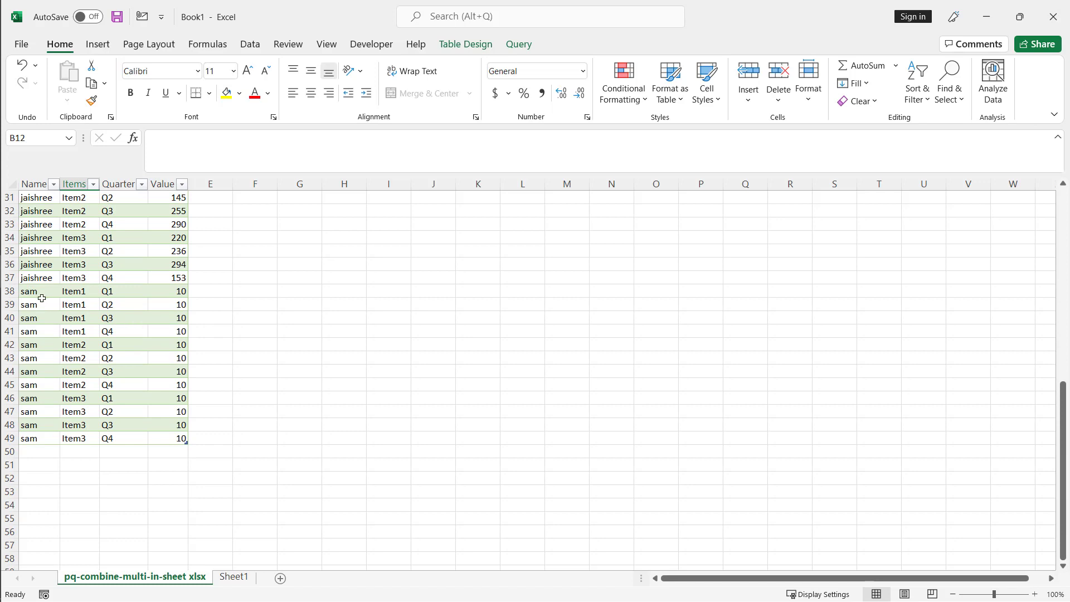
left_click_drag(41, 291, 156, 439)
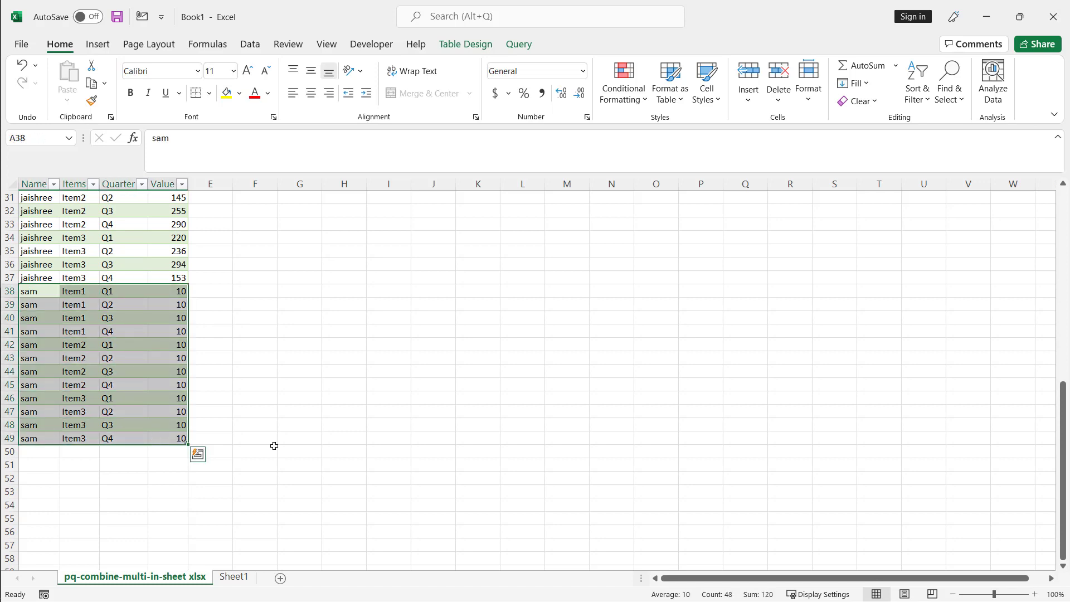